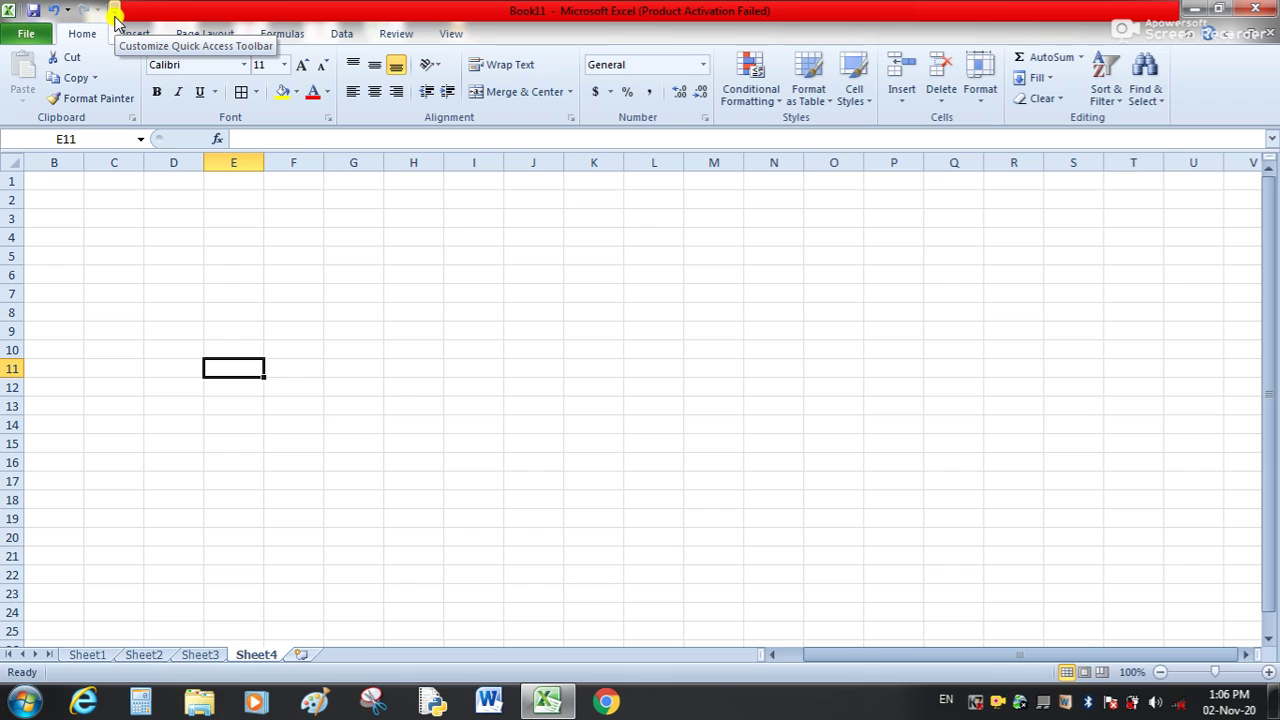
Add the Spelling and Open commands to the Quick Access Toolbar for all documents
left_click(115, 20)
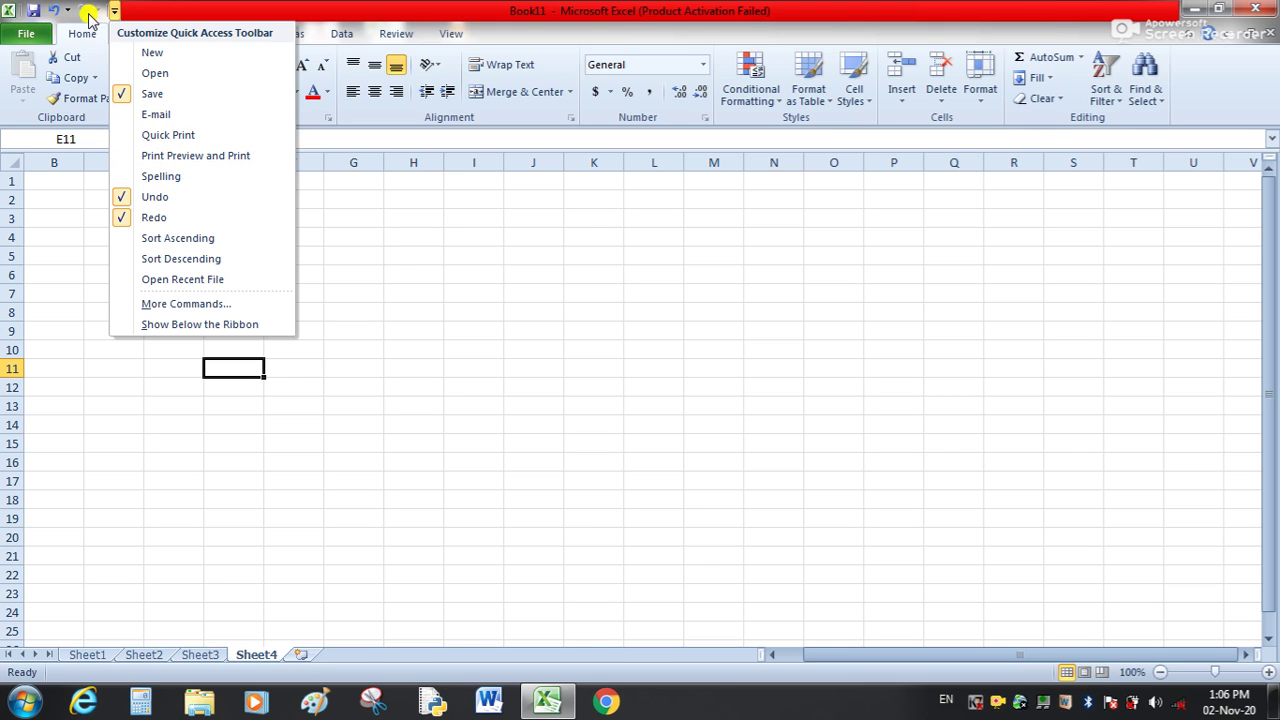
left_click(126, 180)
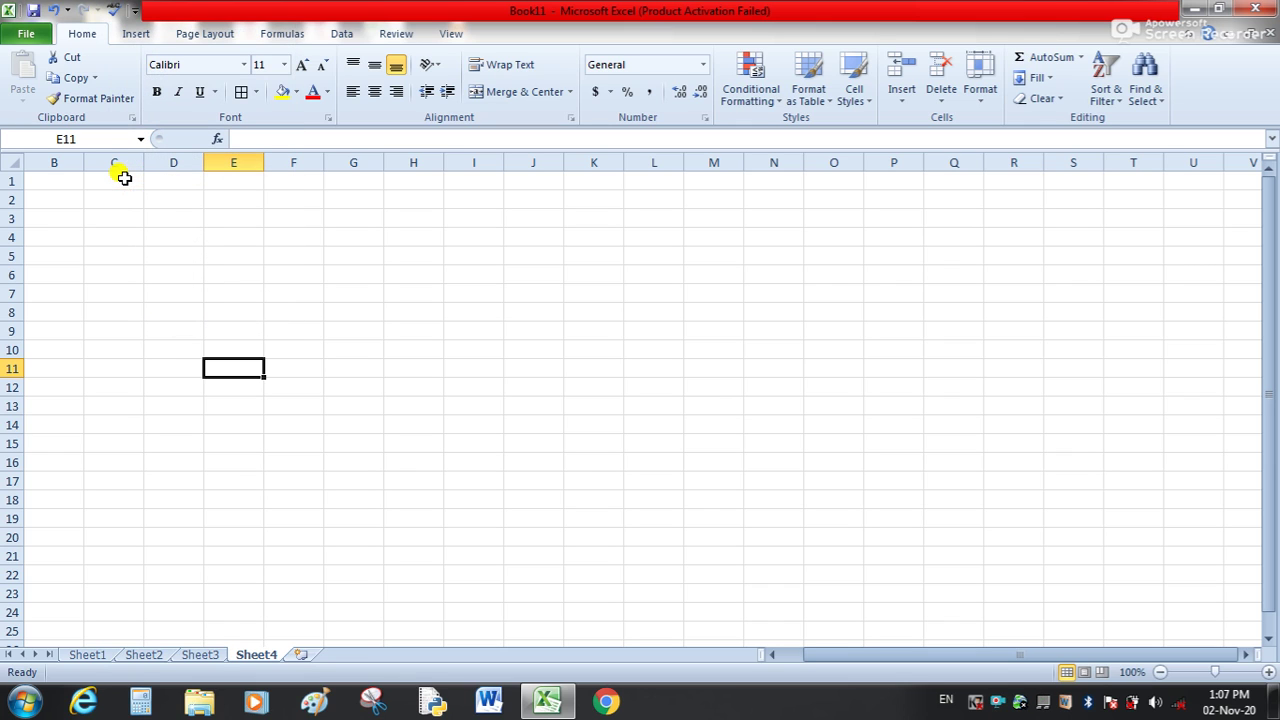
left_click(134, 10)
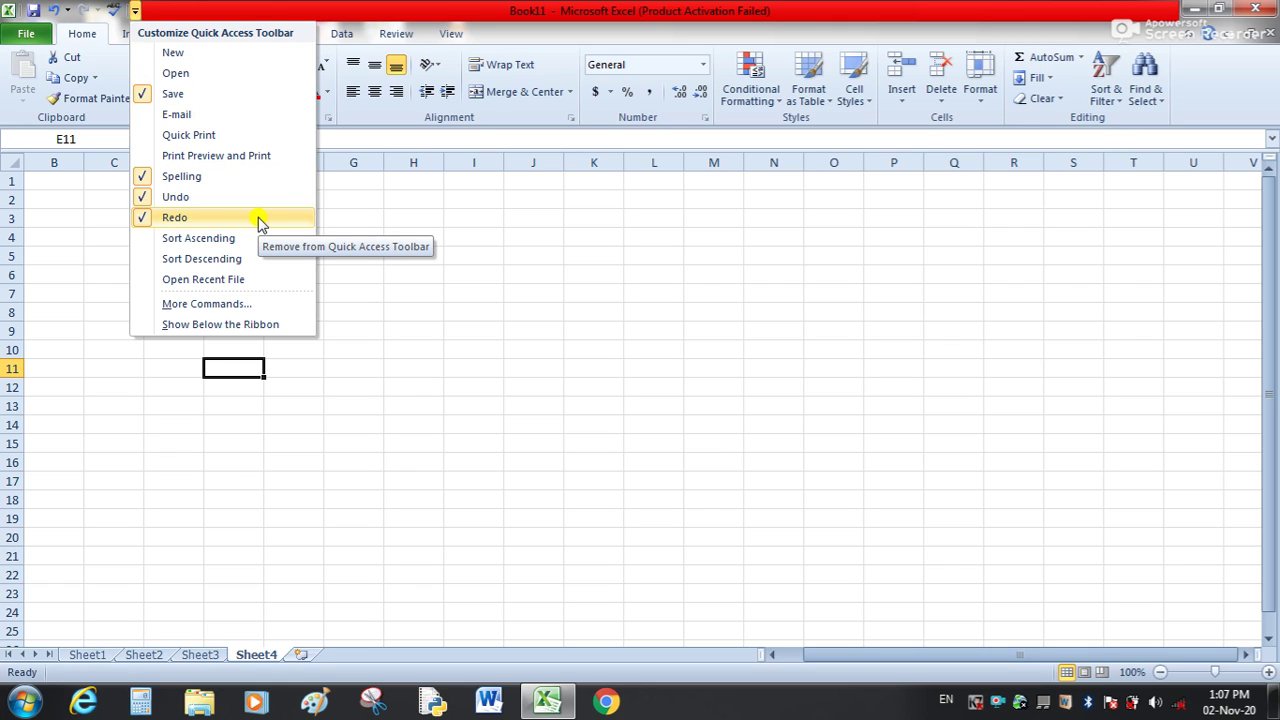
left_click(300, 304)
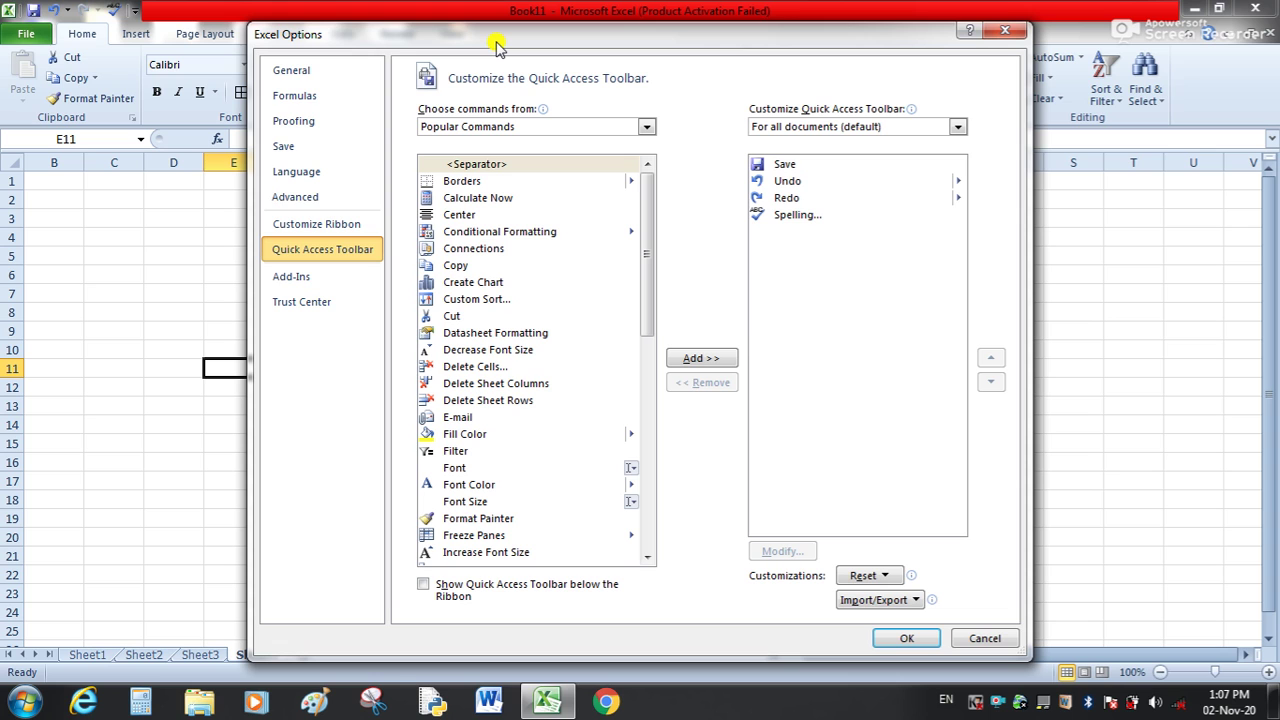
left_click_drag(497, 46, 429, 38)
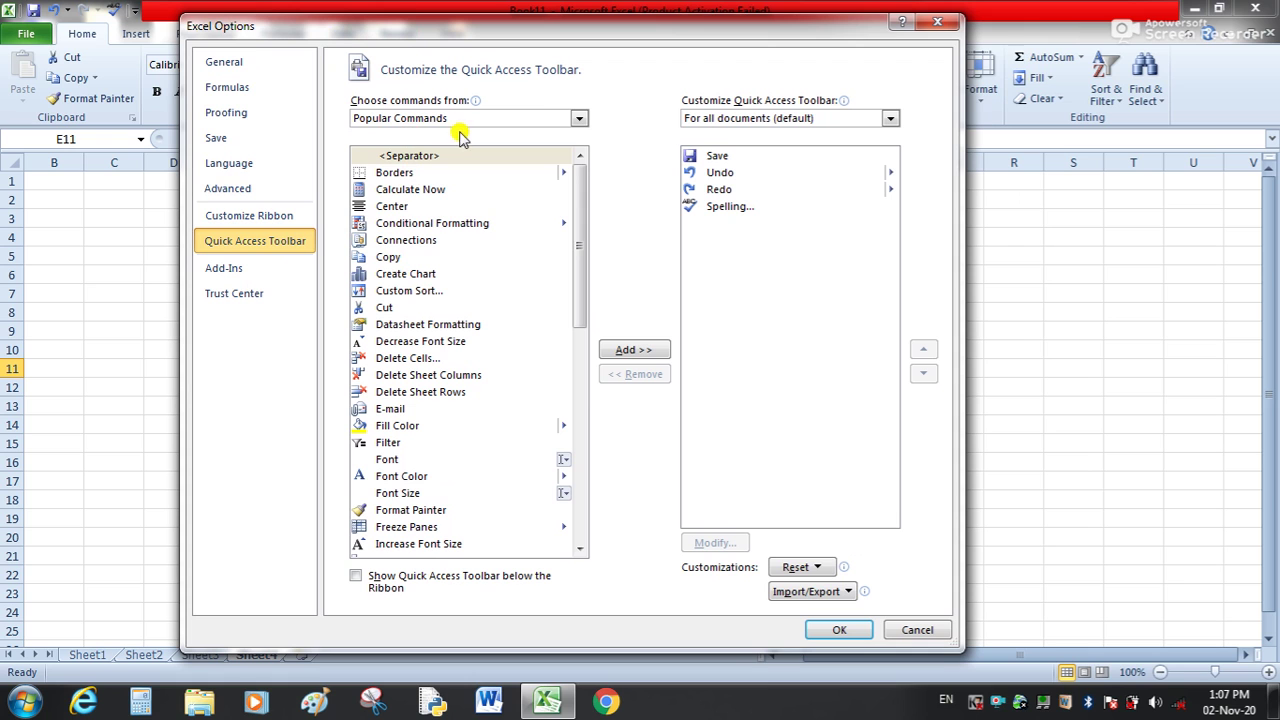
mouse_move(580, 258)
left_mouse_down()
mouse_move(578, 418)
mouse_move(578, 358)
mouse_move(580, 400)
left_mouse_up()
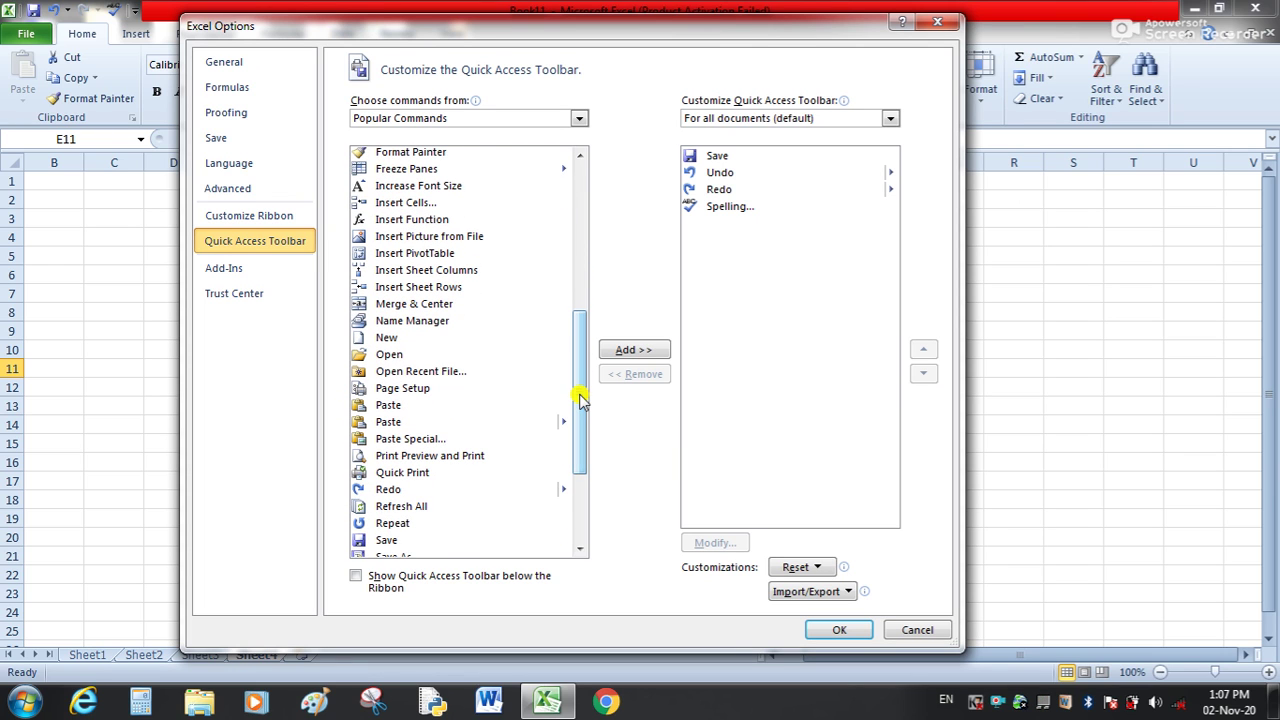
mouse_move(580, 400)
left_mouse_down()
mouse_move(585, 315)
mouse_move(583, 375)
left_mouse_up()
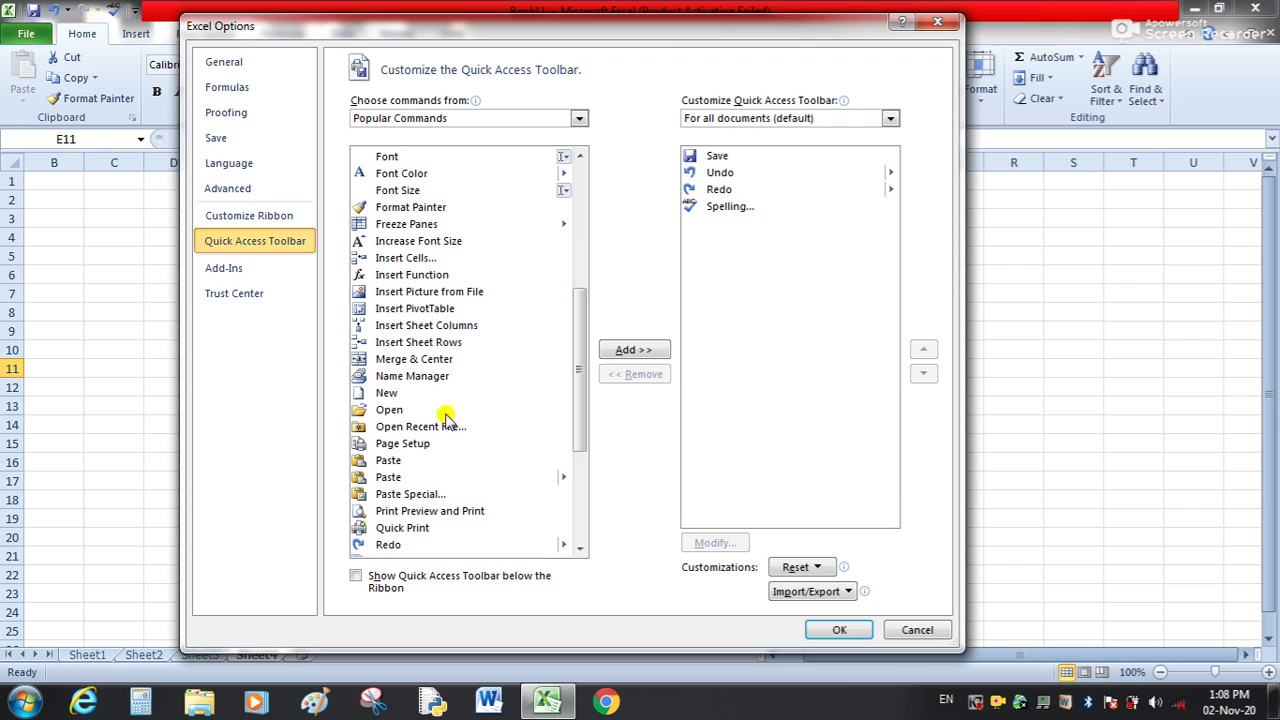
left_click(390, 411)
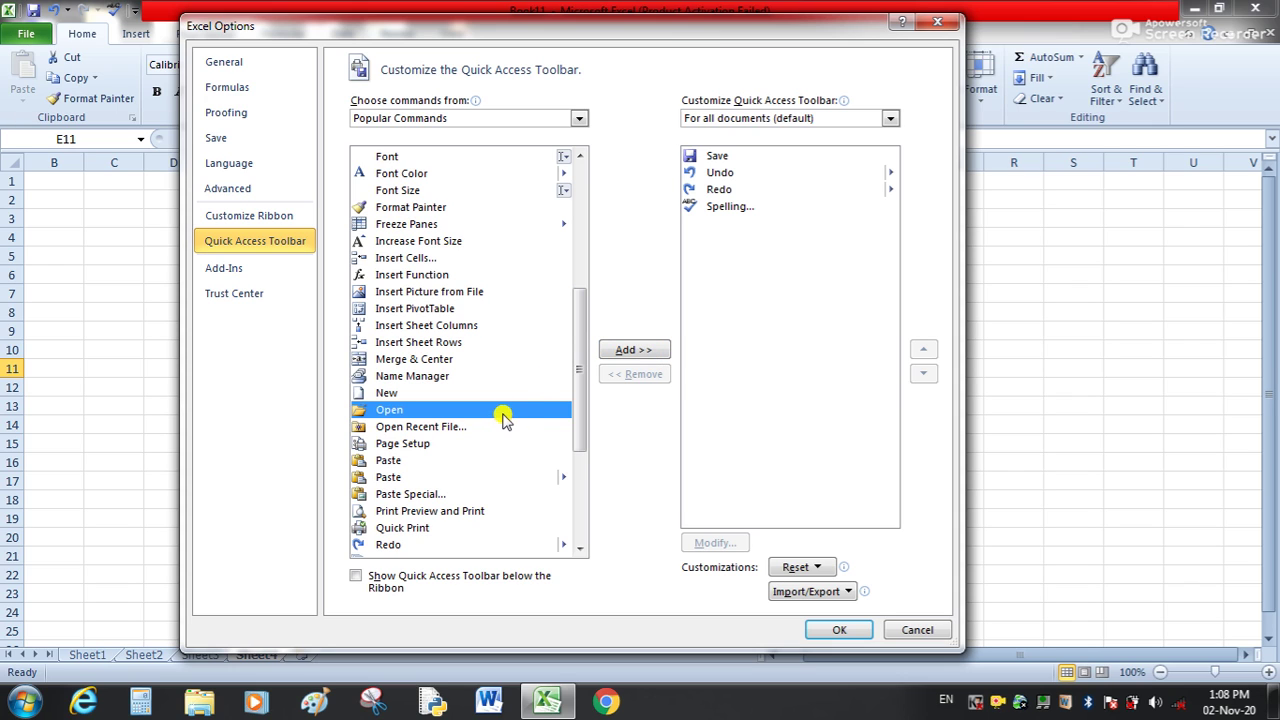
left_click(662, 352)
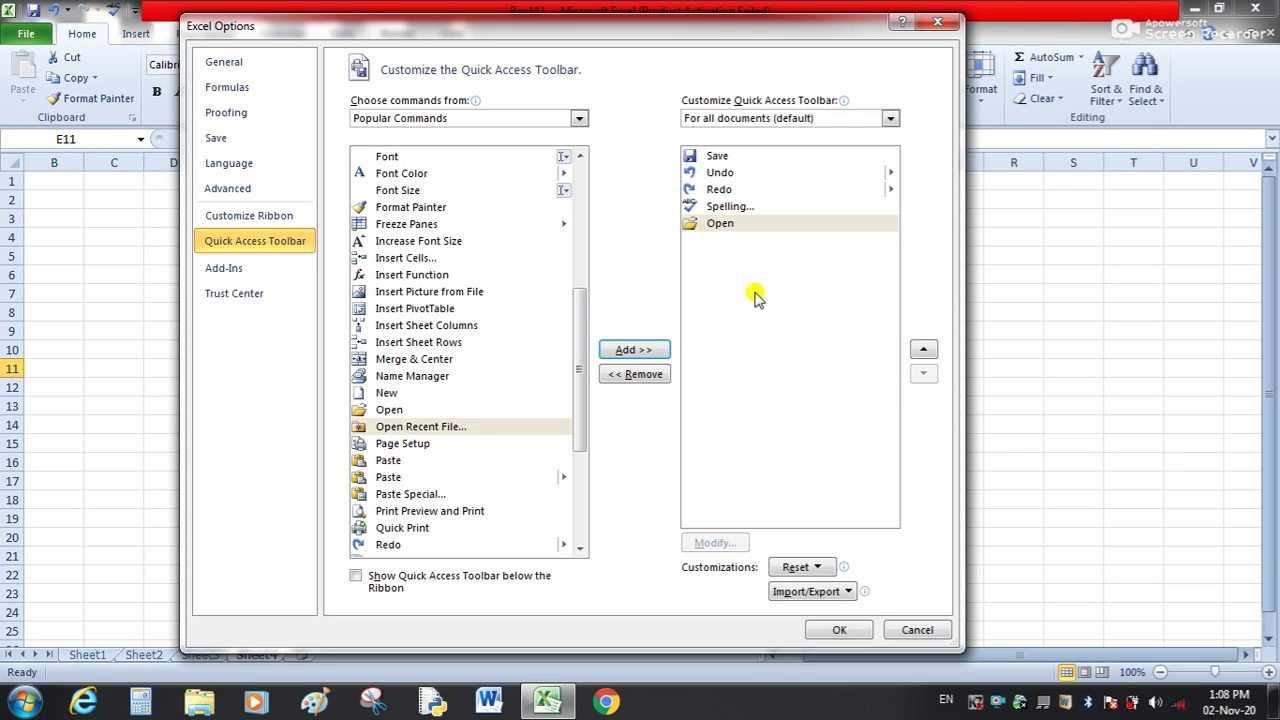
Add the Sum command to the Quick Access Toolbar and apply the customization
left_click_drag(581, 420, 577, 522)
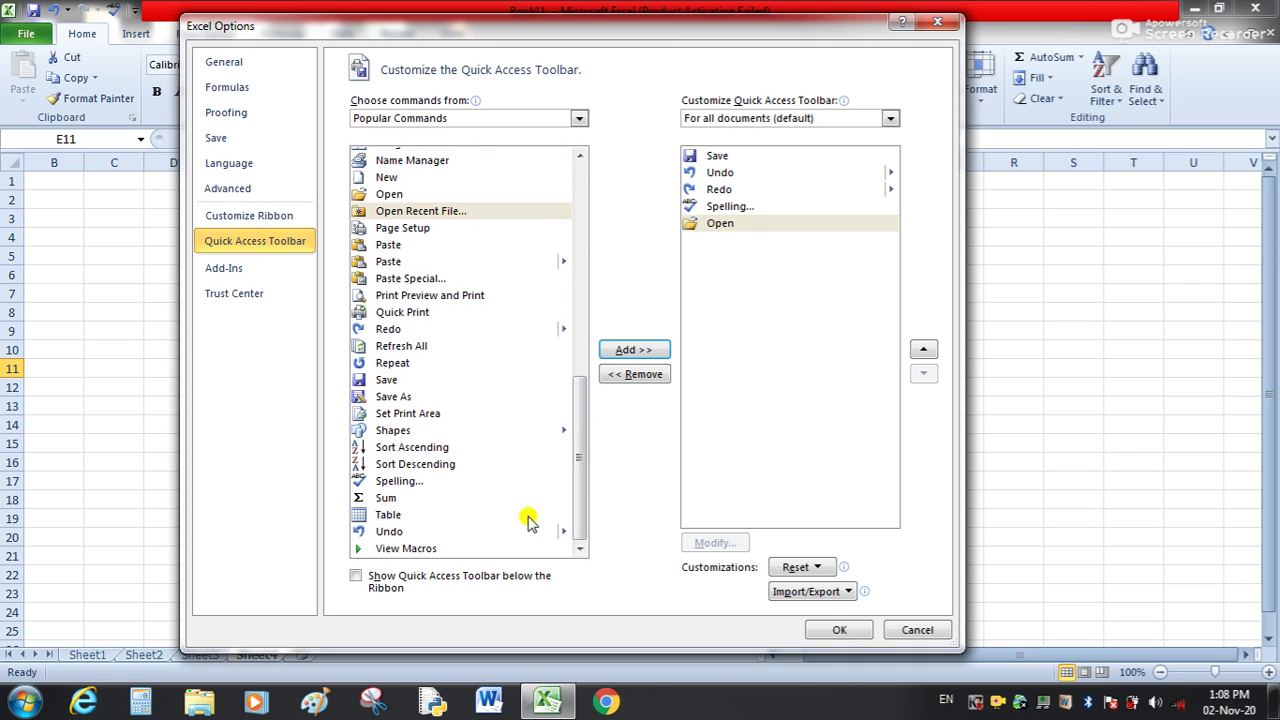
left_click(393, 498)
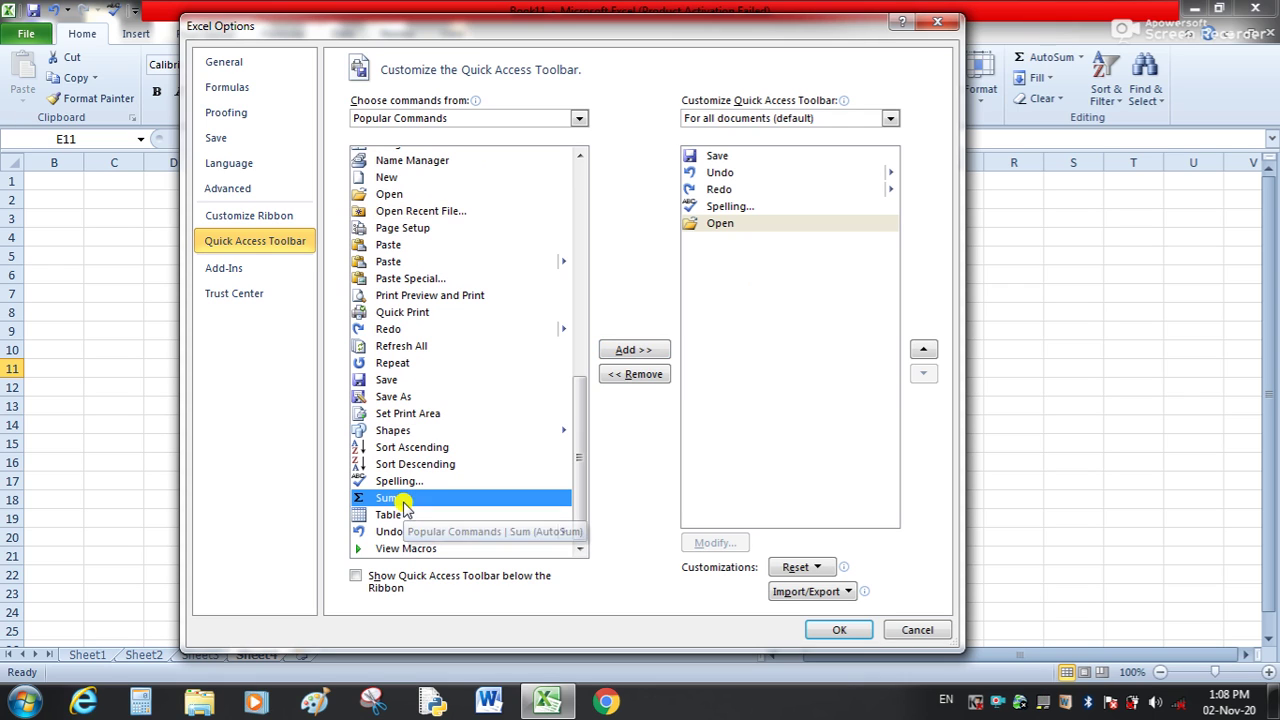
left_click(640, 352)
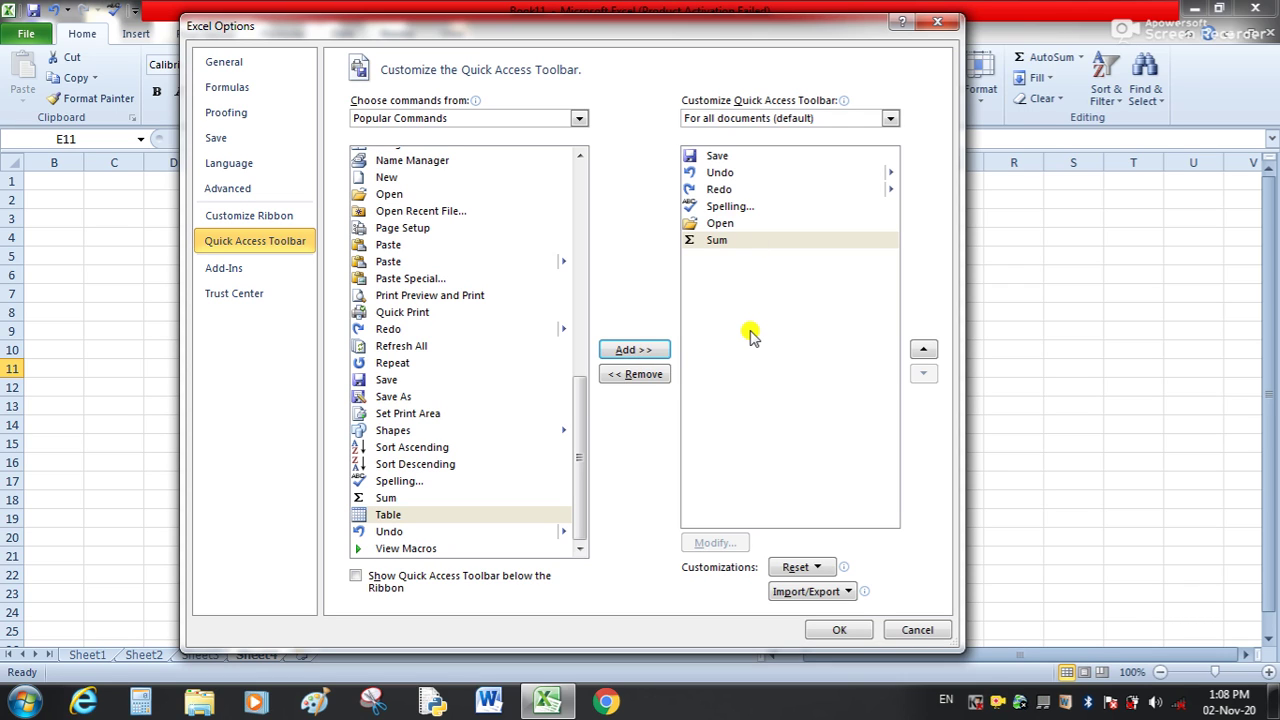
left_click(826, 631)
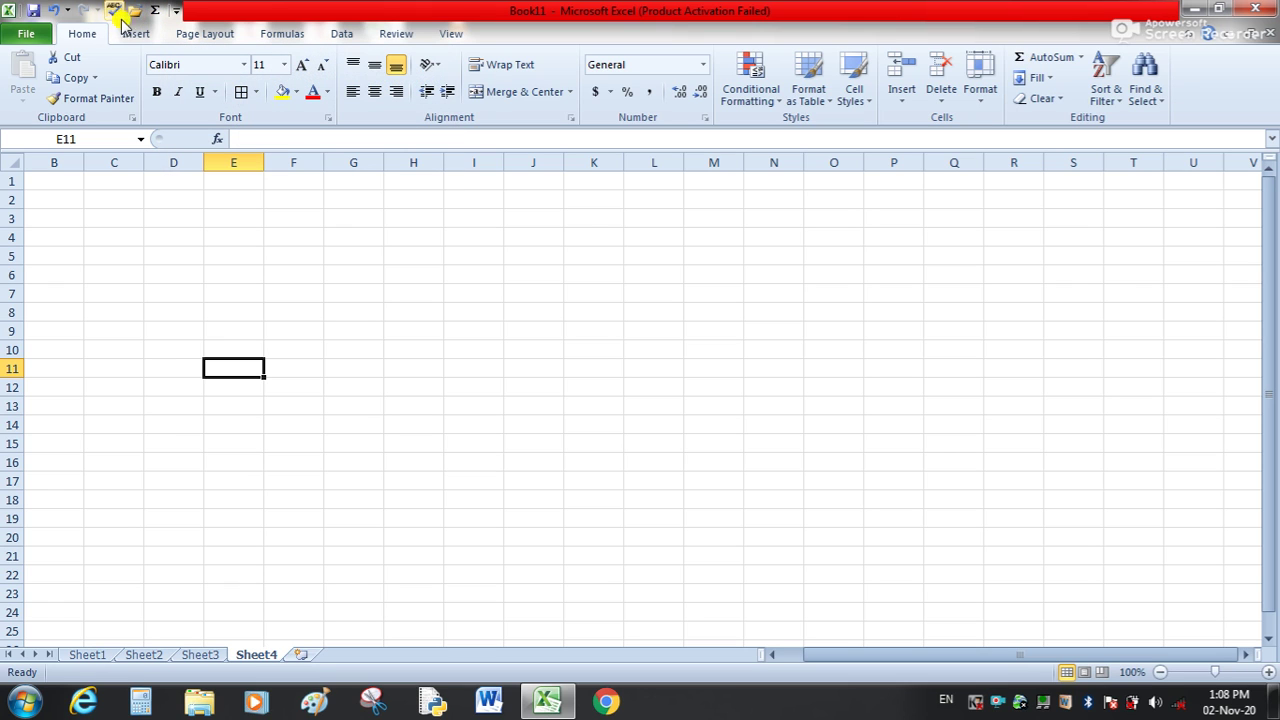
Remove the Redo command from the Quick Access Toolbar and apply the change
left_click(173, 12)
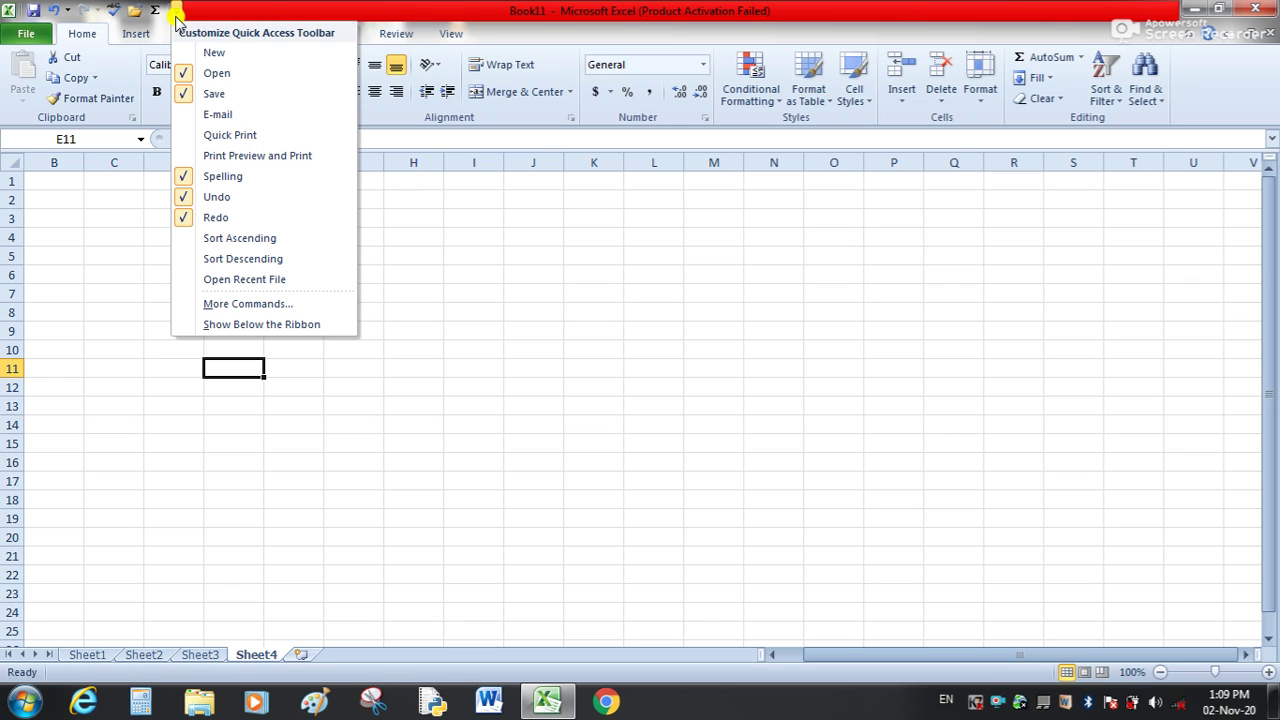
left_click(235, 304)
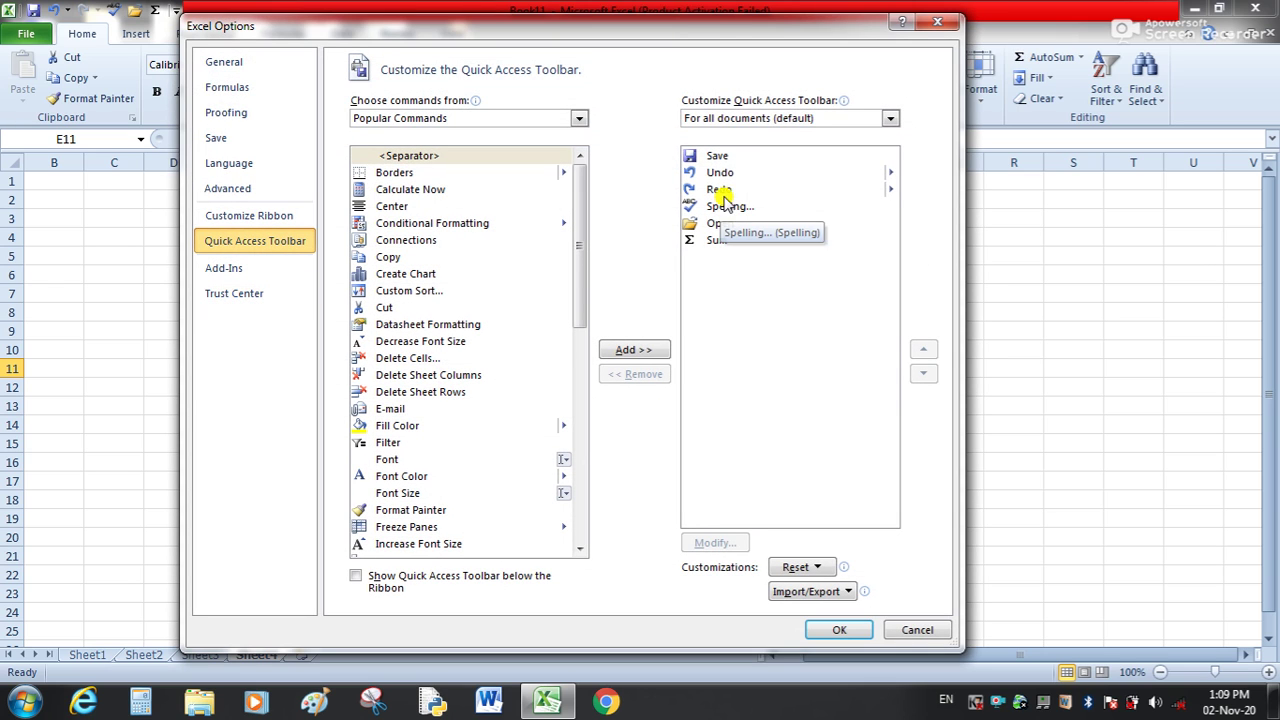
left_click(725, 190)
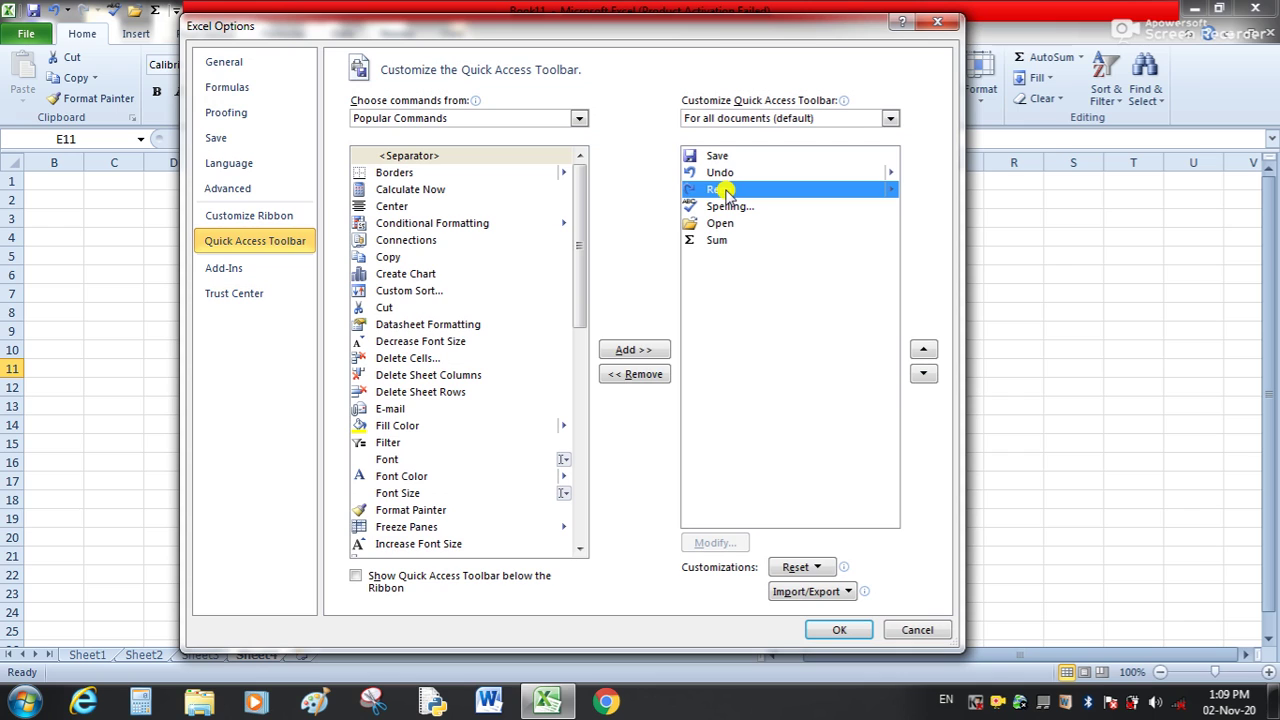
left_click(662, 385)
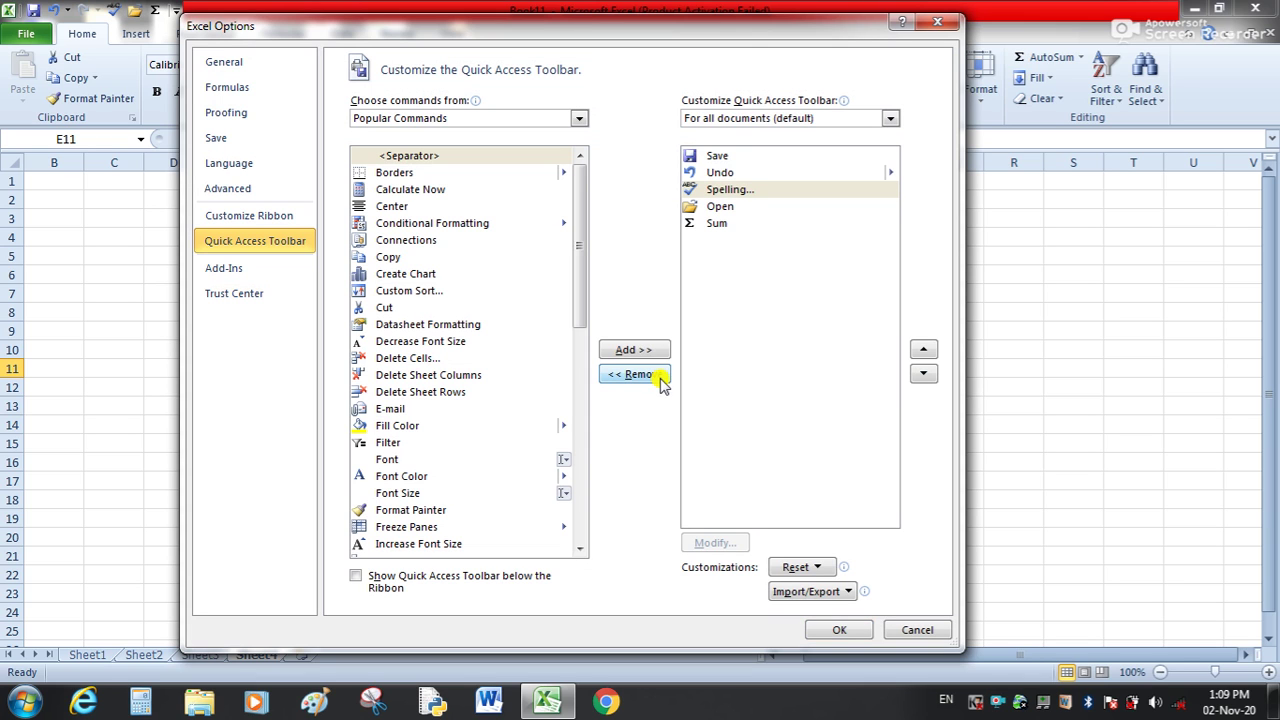
left_click(839, 629)
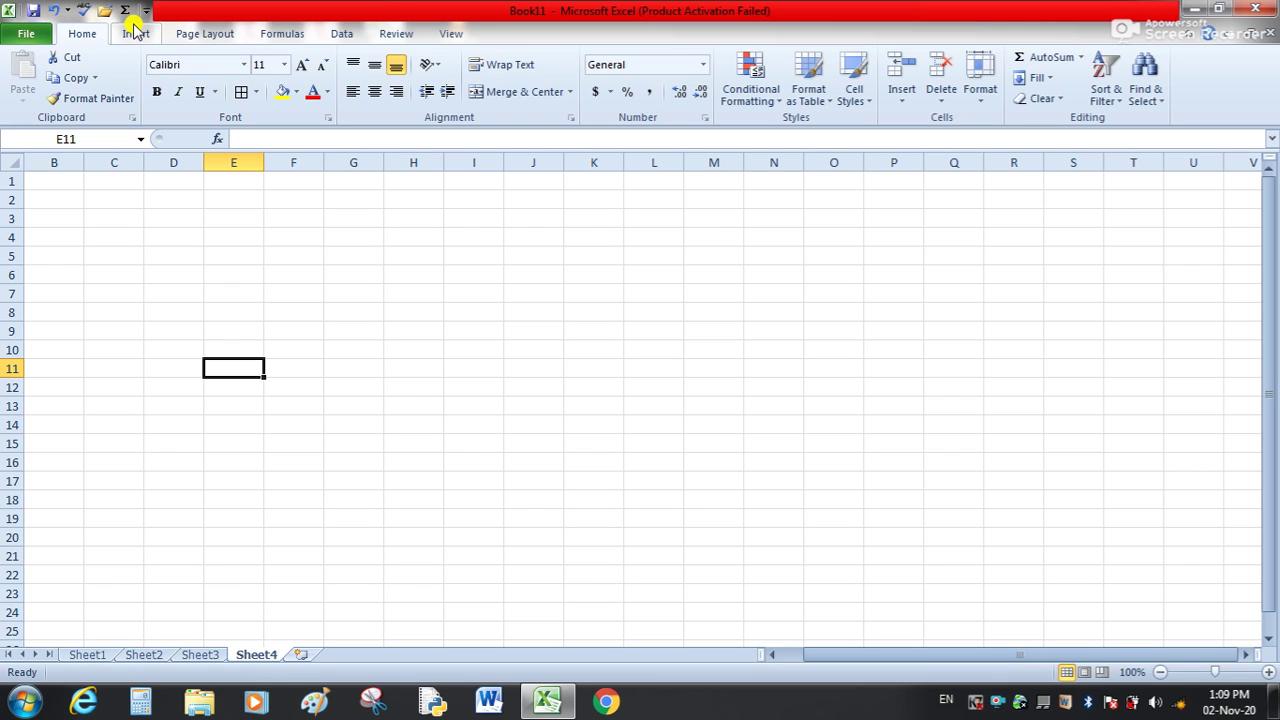
Move the Quick Access Toolbar so that it is shown below the ribbon
left_click(302, 295)
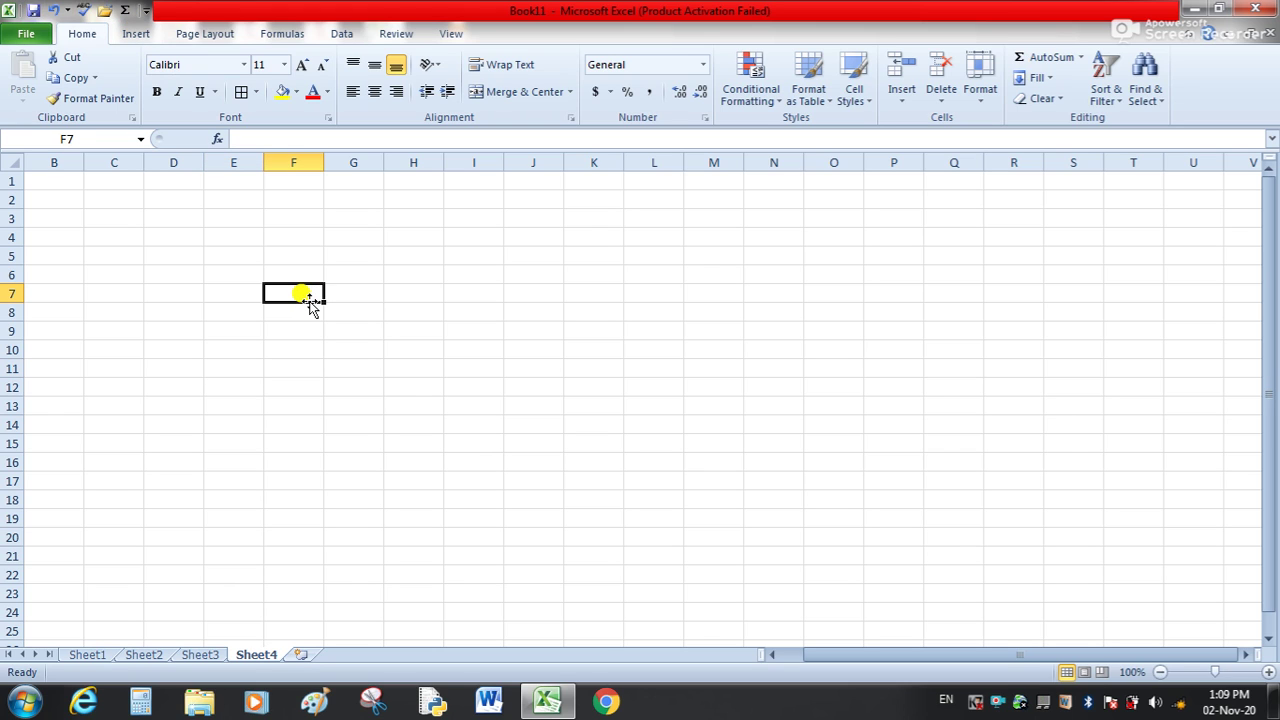
left_click(146, 11)
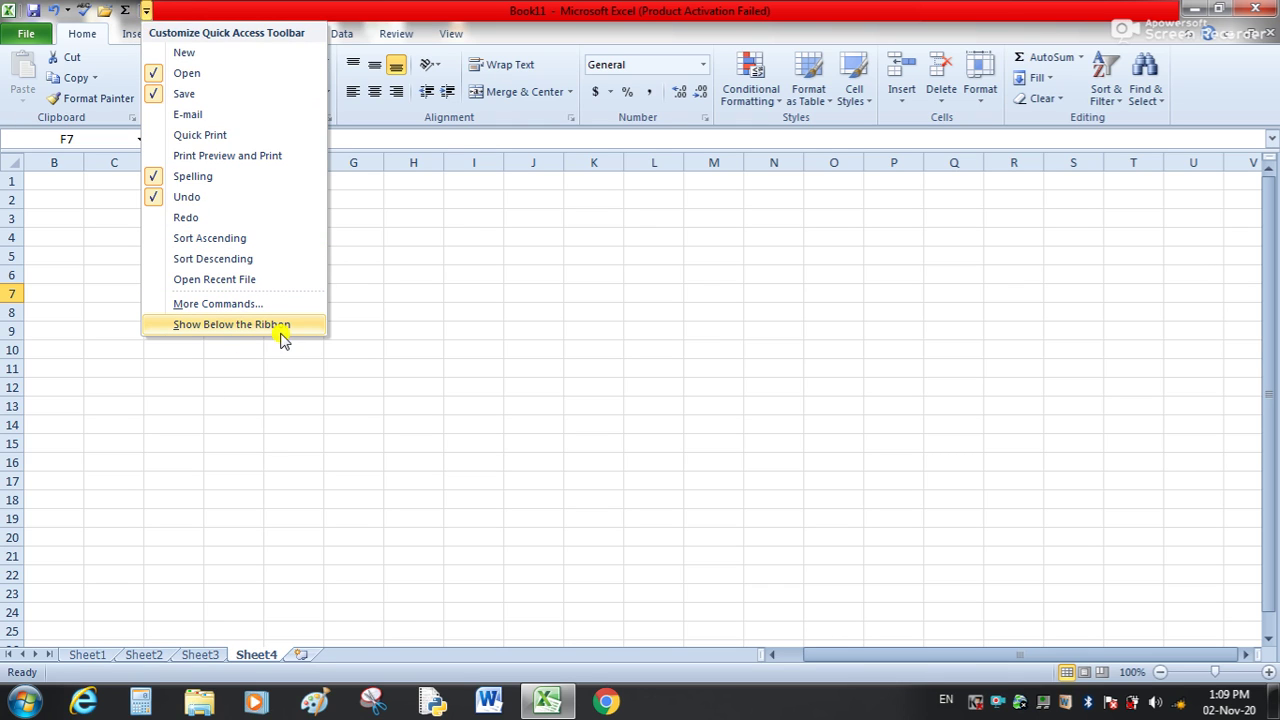
left_click(404, 295)
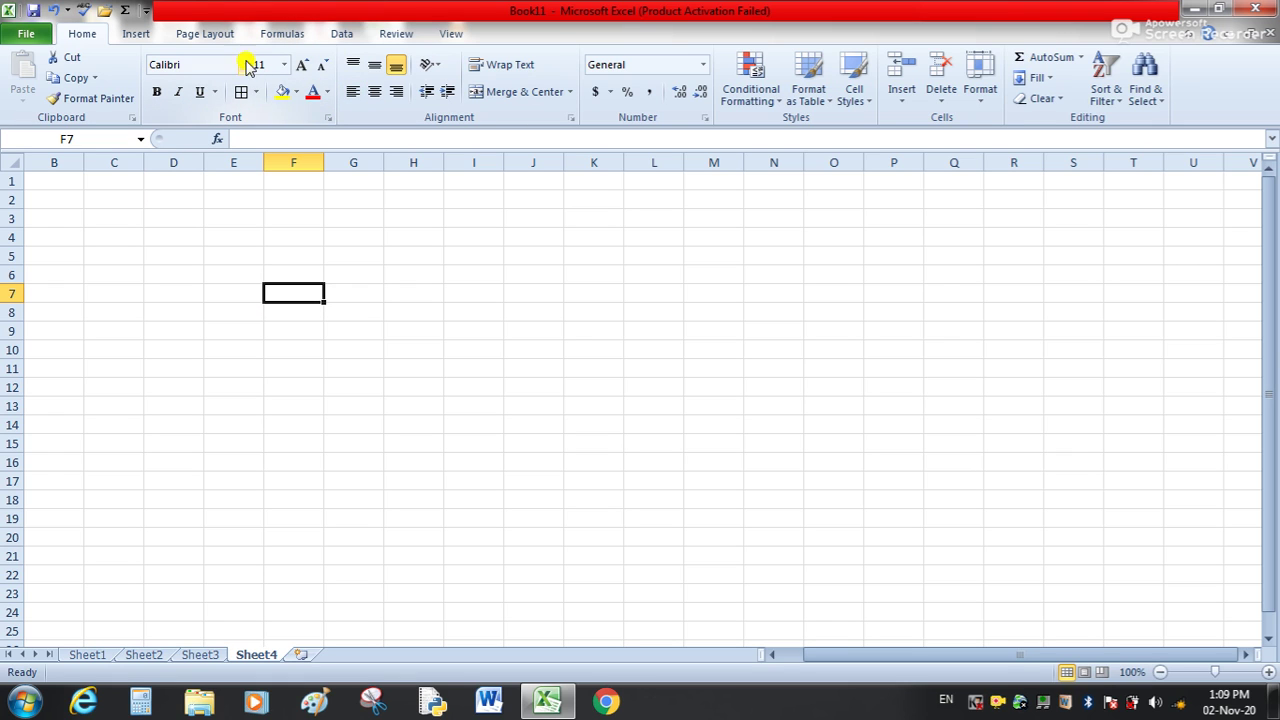
left_click(146, 10)
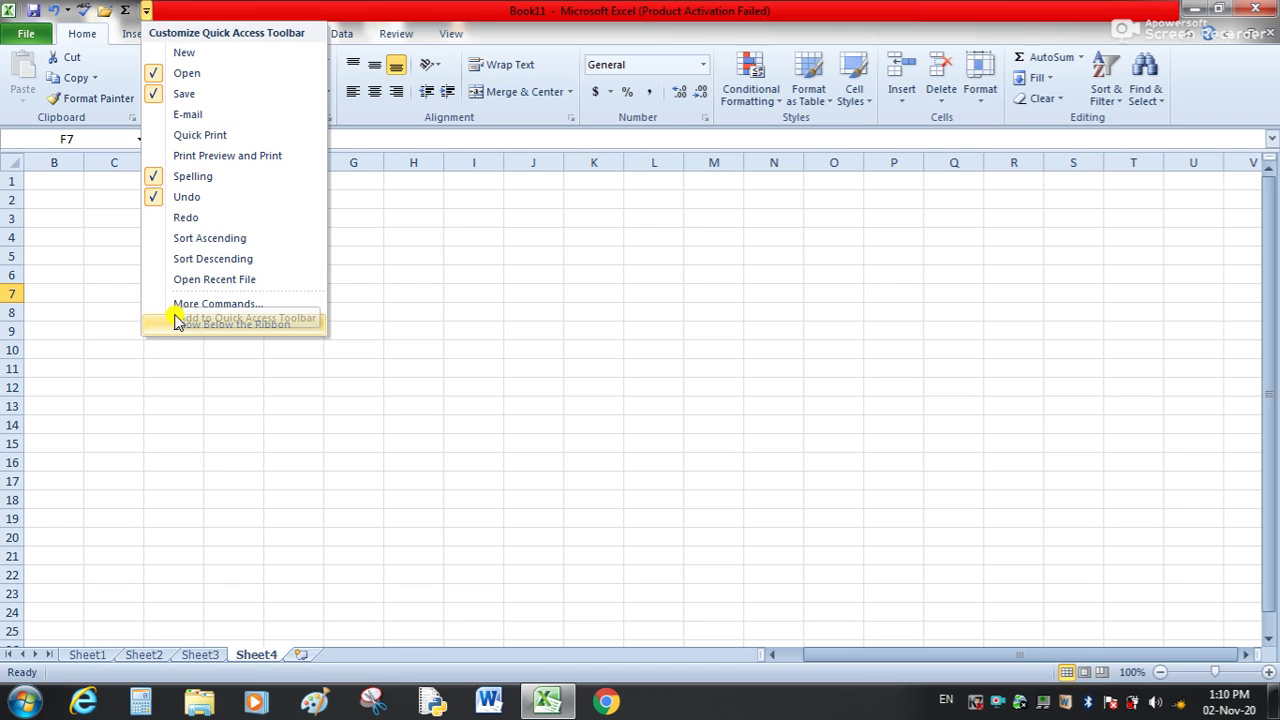
left_click(241, 333)
left_click(236, 330)
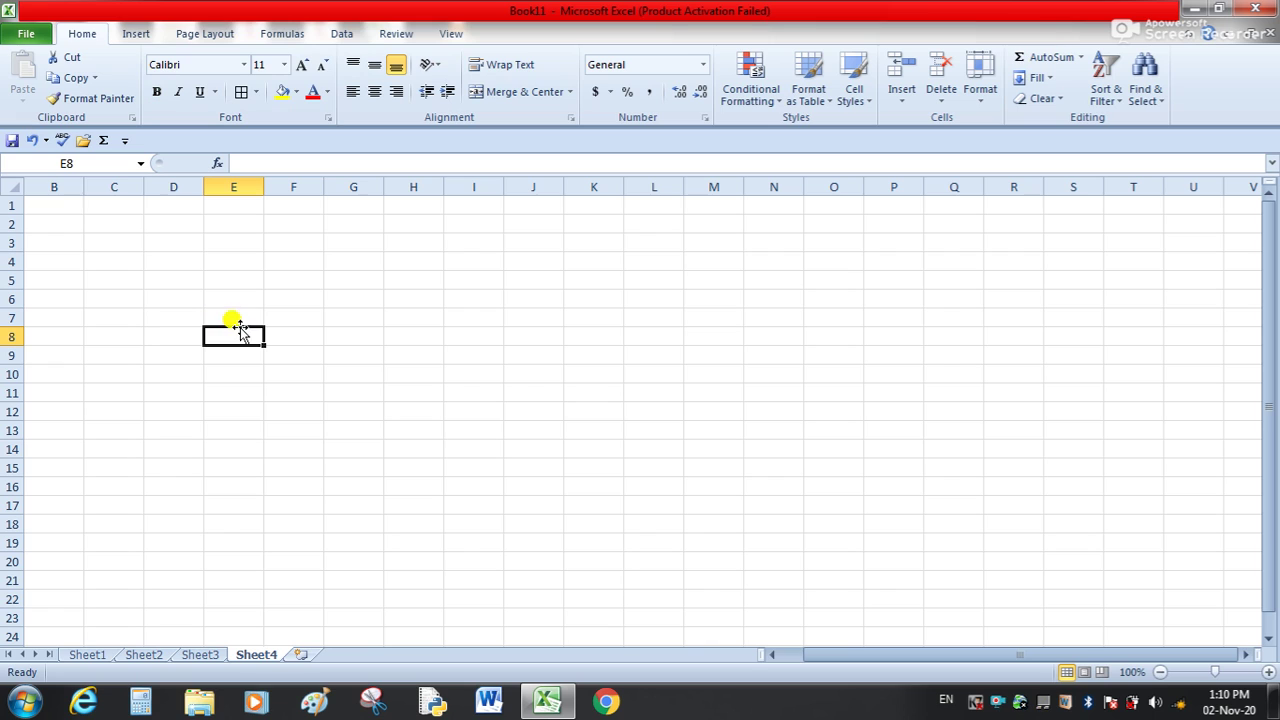
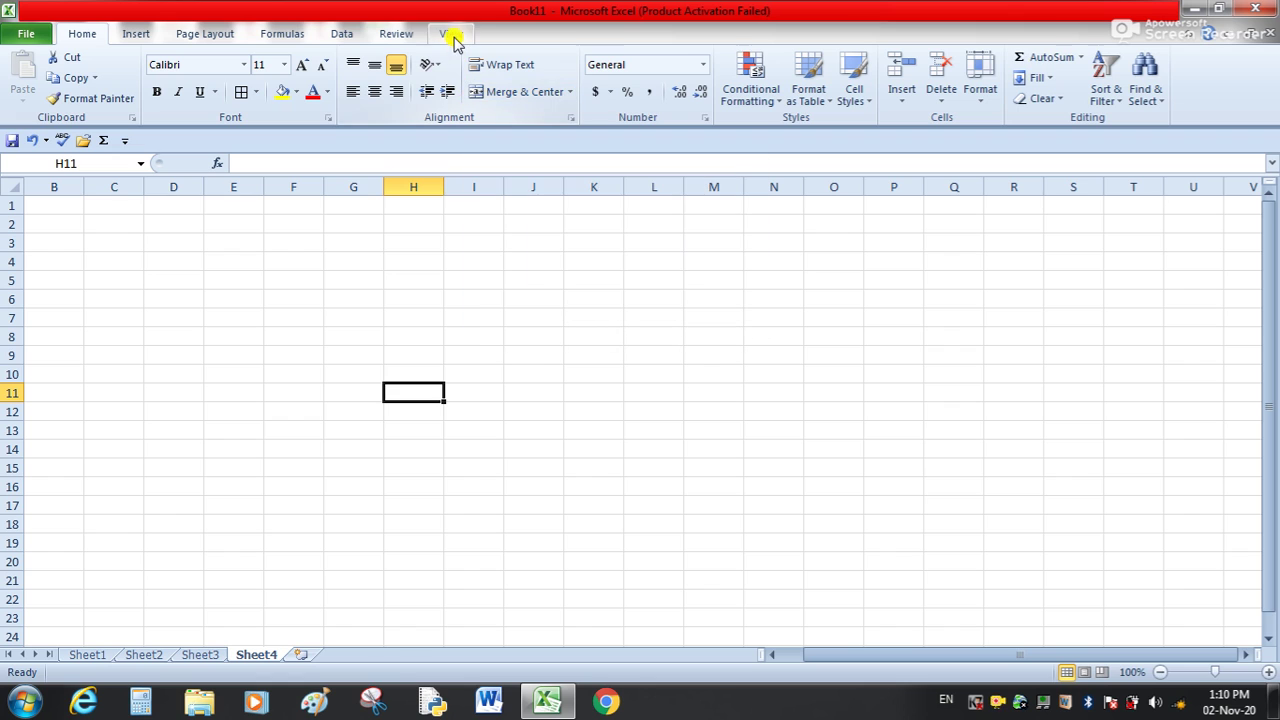
Examine the ribbon's command groups for Review, Formulas, Page Layout, Insert and Data
left_click(386, 38)
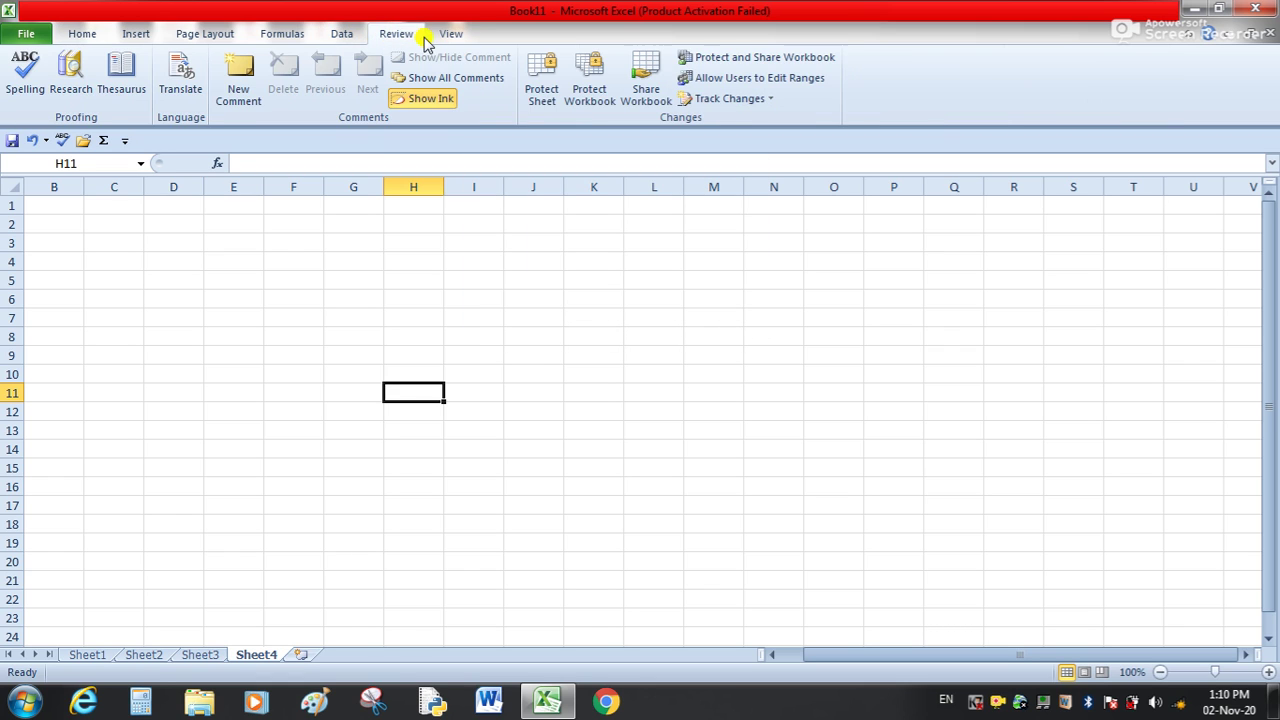
left_click(438, 35)
left_click(294, 38)
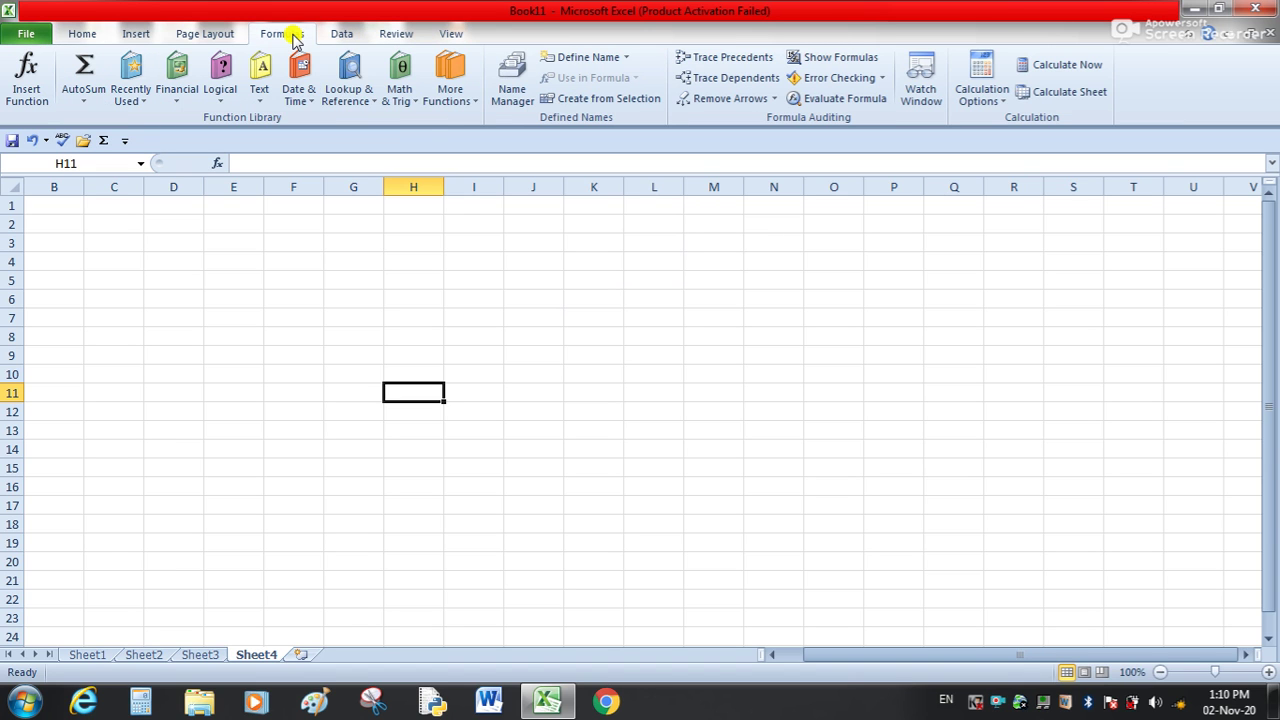
left_click(218, 36)
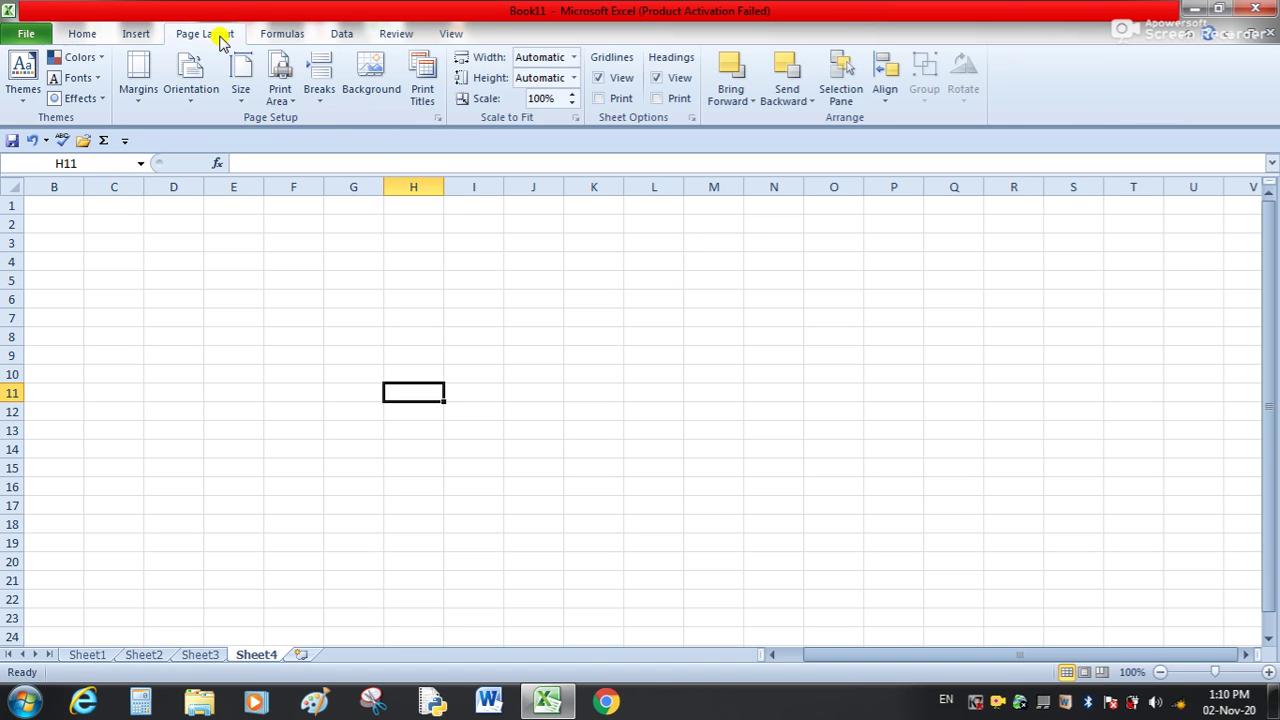
left_click(140, 38)
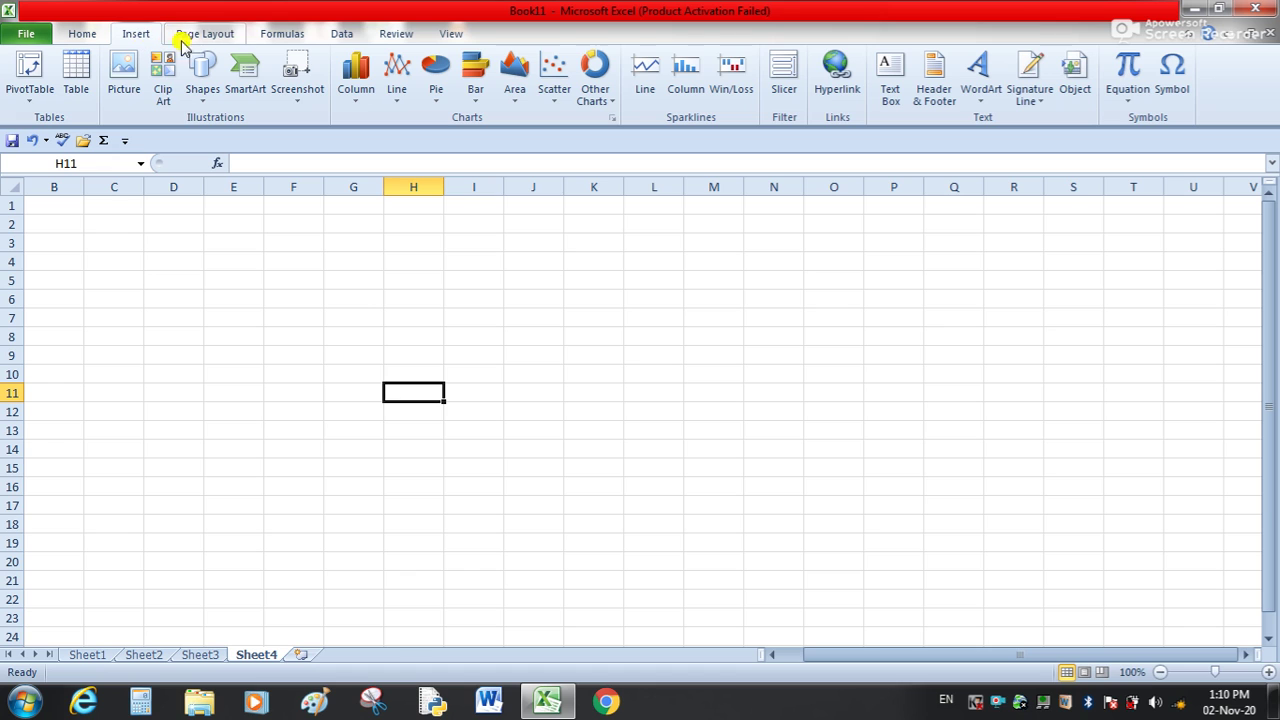
left_click(210, 38)
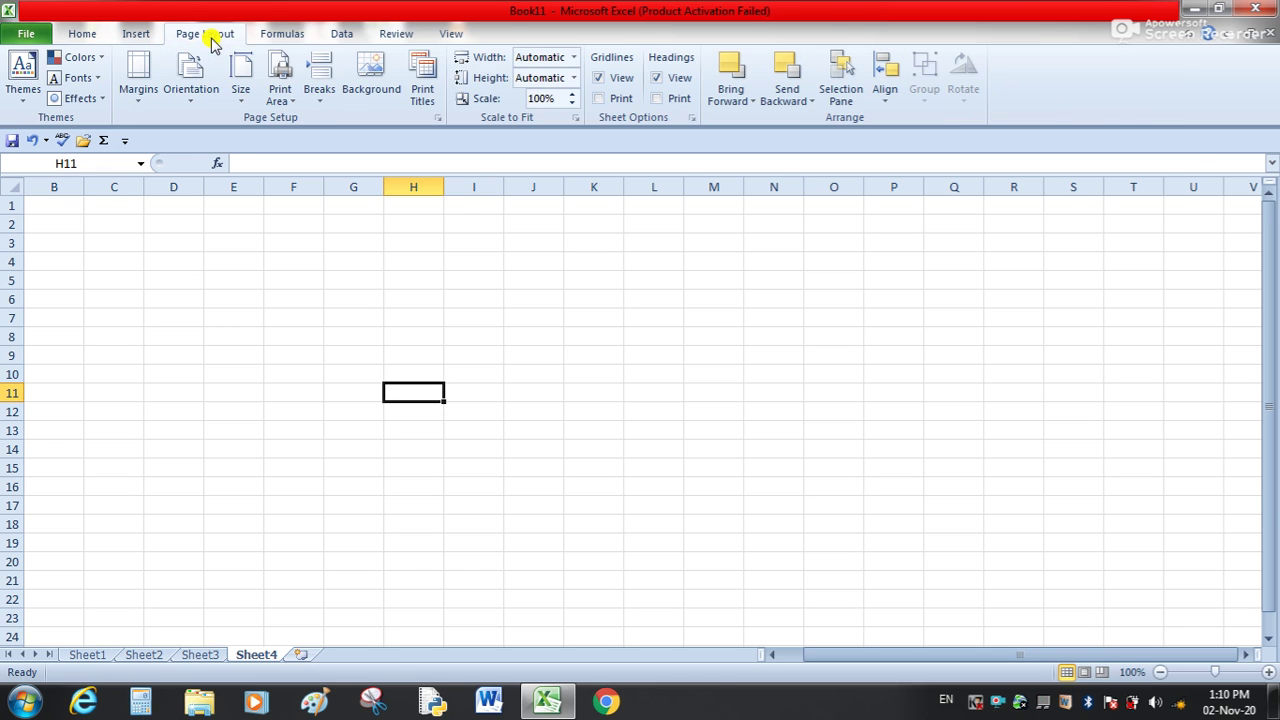
left_click(270, 40)
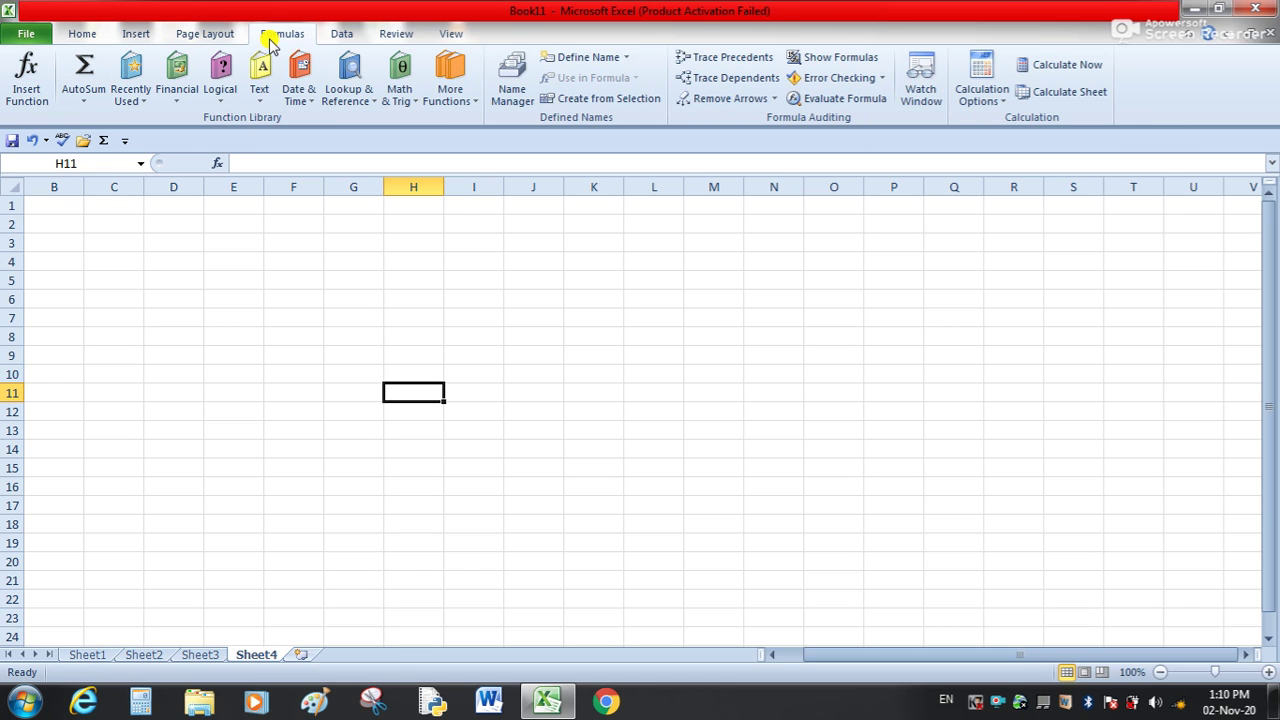
left_click(338, 36)
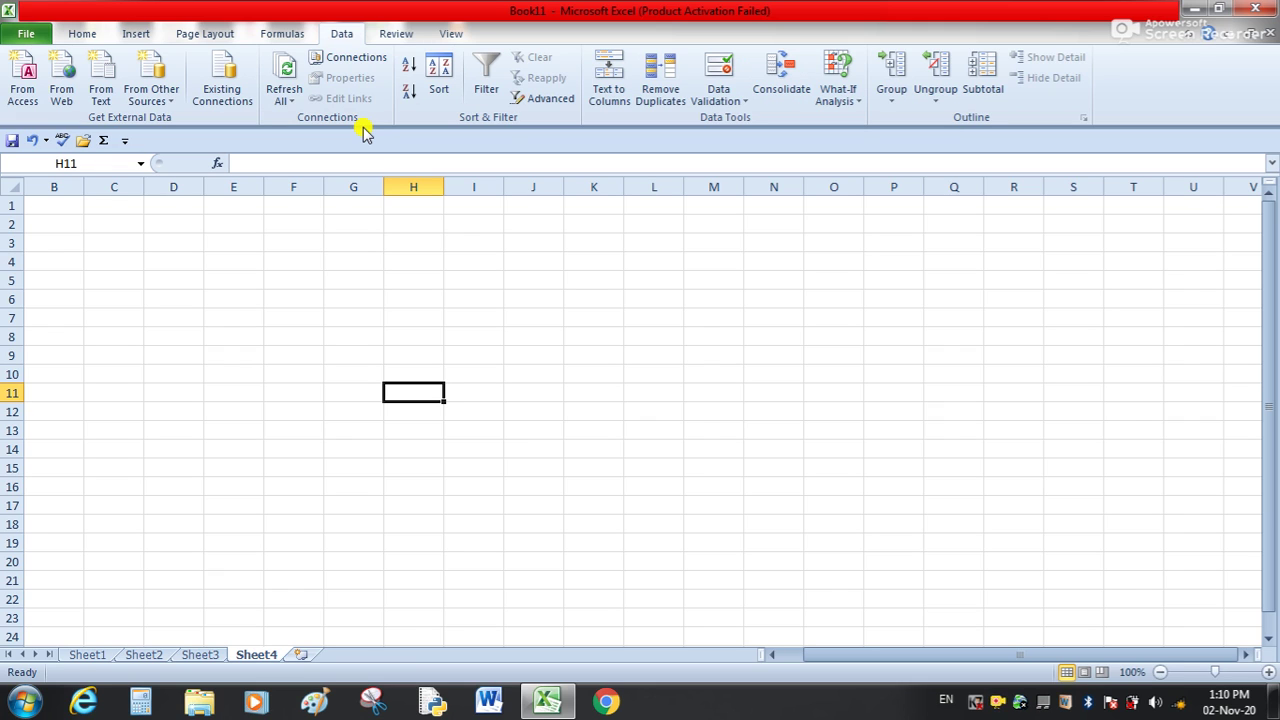
left_click(400, 35)
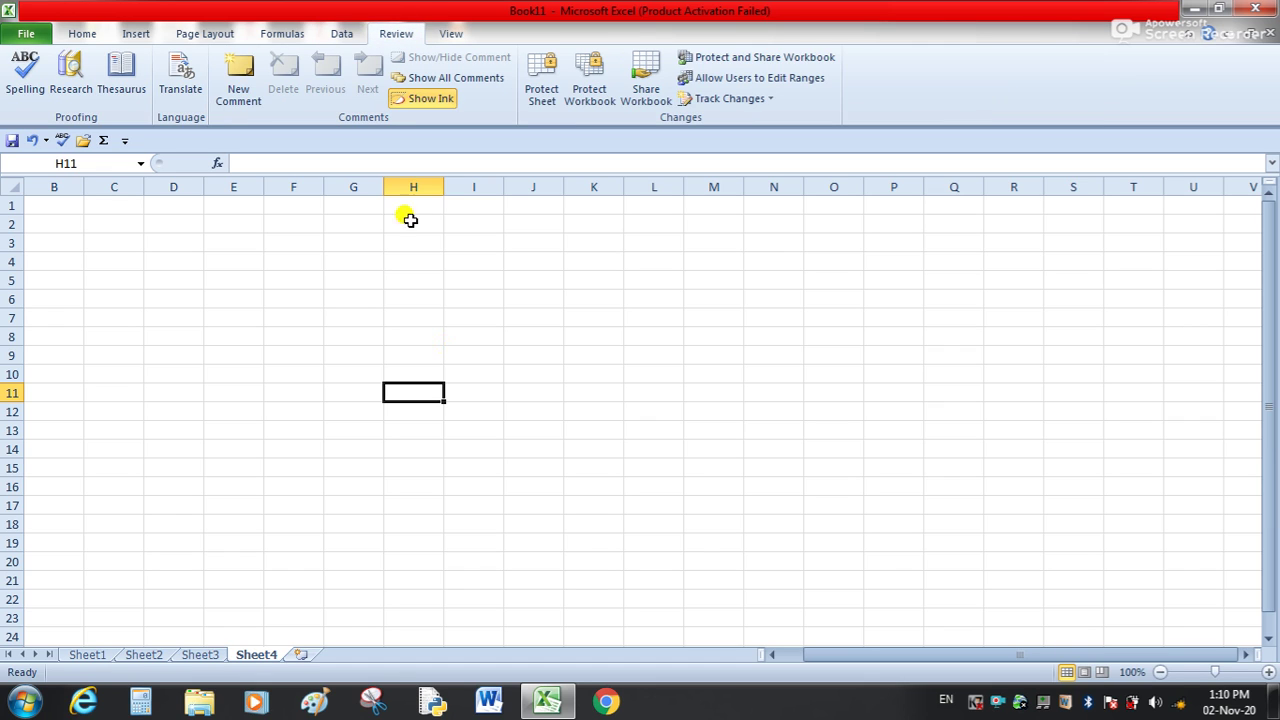
left_click(496, 411)
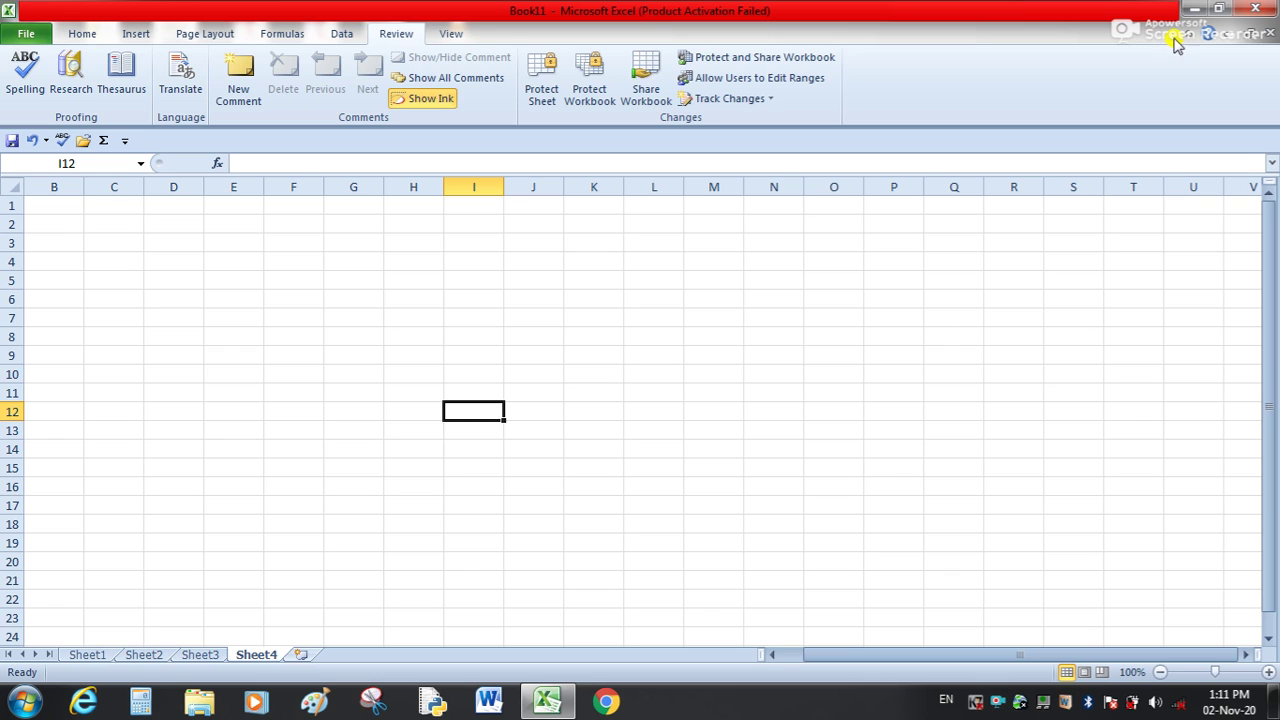
Minimize the ribbon so that only its tab names remain above the worksheet
left_click(1185, 42)
left_click(1001, 247)
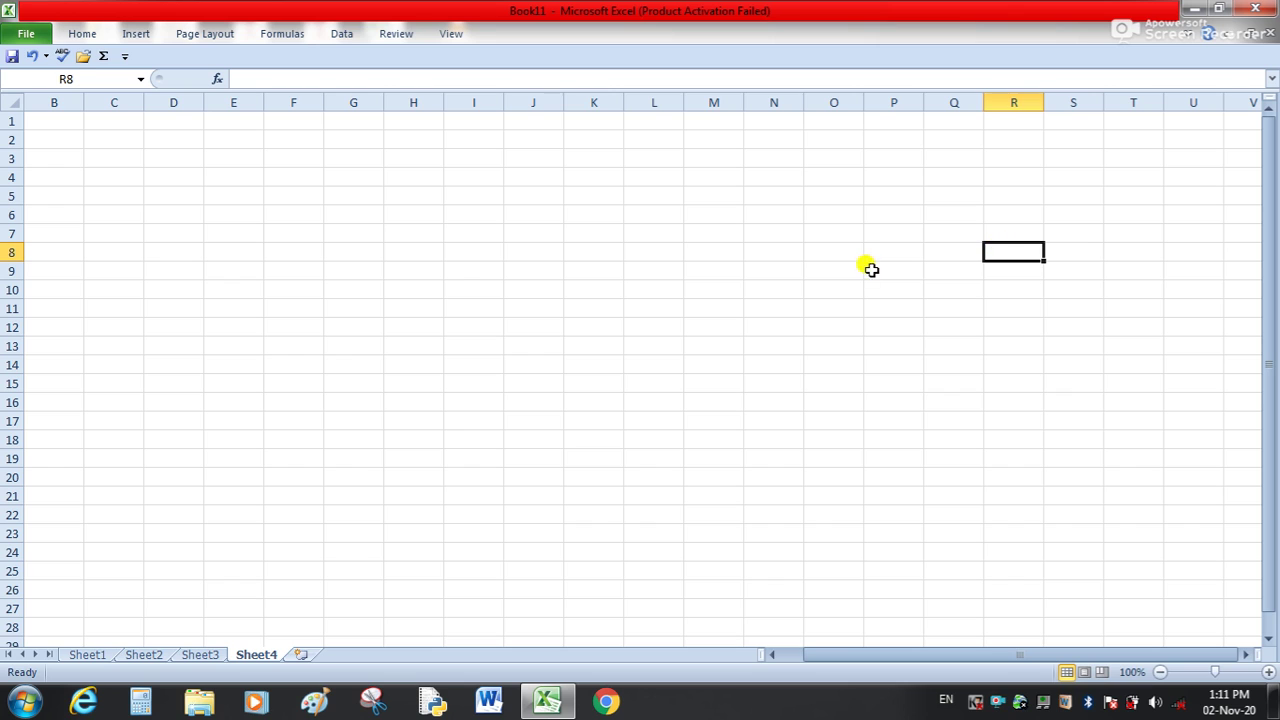
left_click(726, 283)
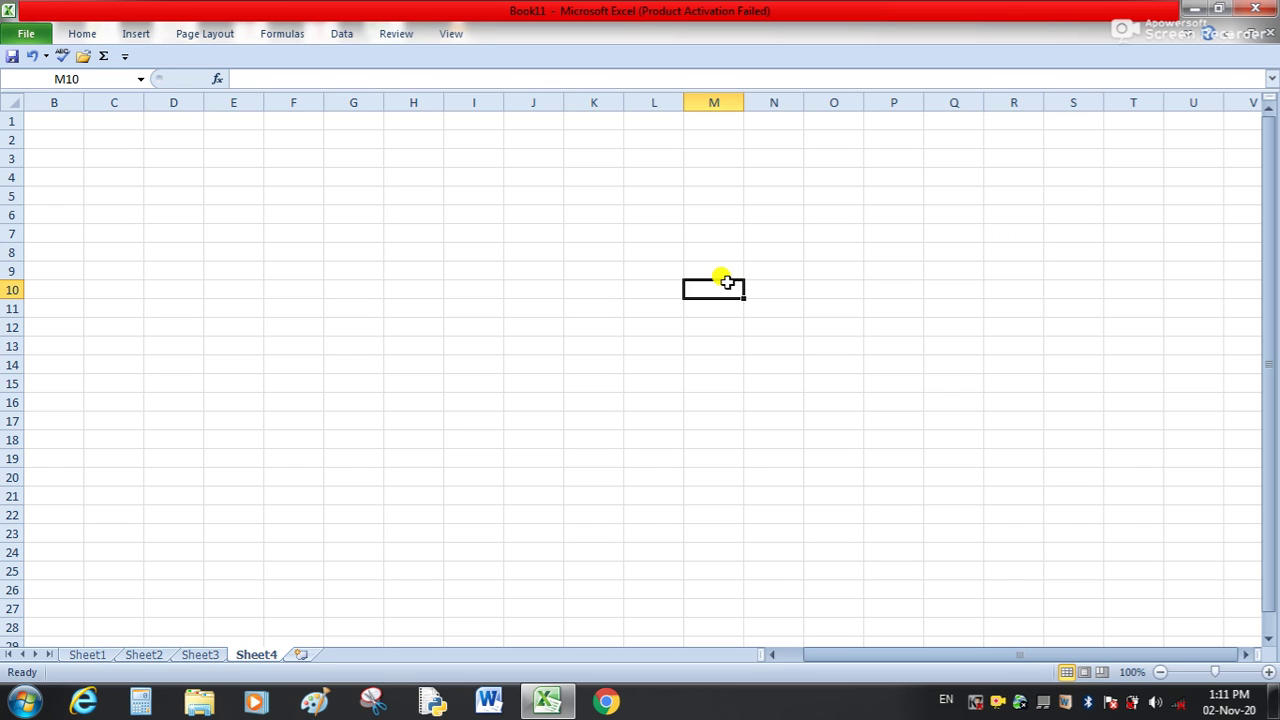
Expand the minimized ribbon so that its full command groups are shown above the worksheet
double_click(1188, 40)
double_click(1188, 40)
double_click(1188, 40)
double_click(1188, 40)
double_click(1188, 40)
double_click(1188, 40)
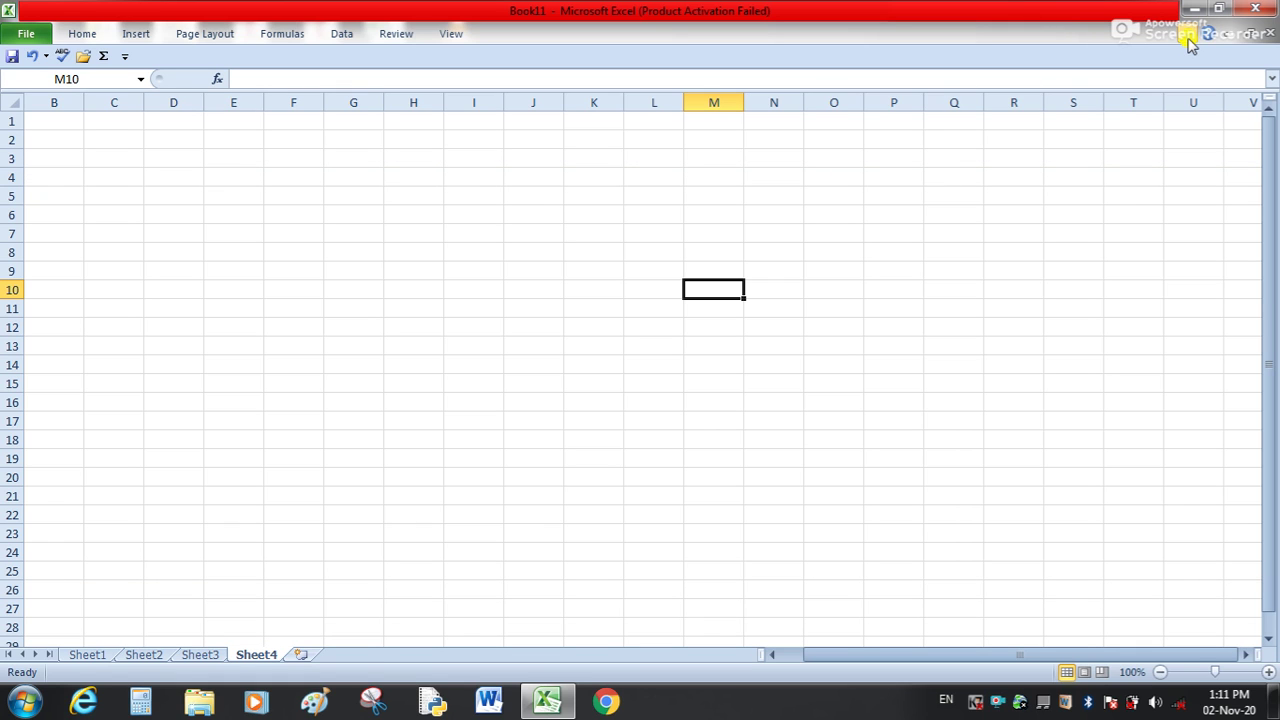
double_click(1188, 40)
left_click(889, 430)
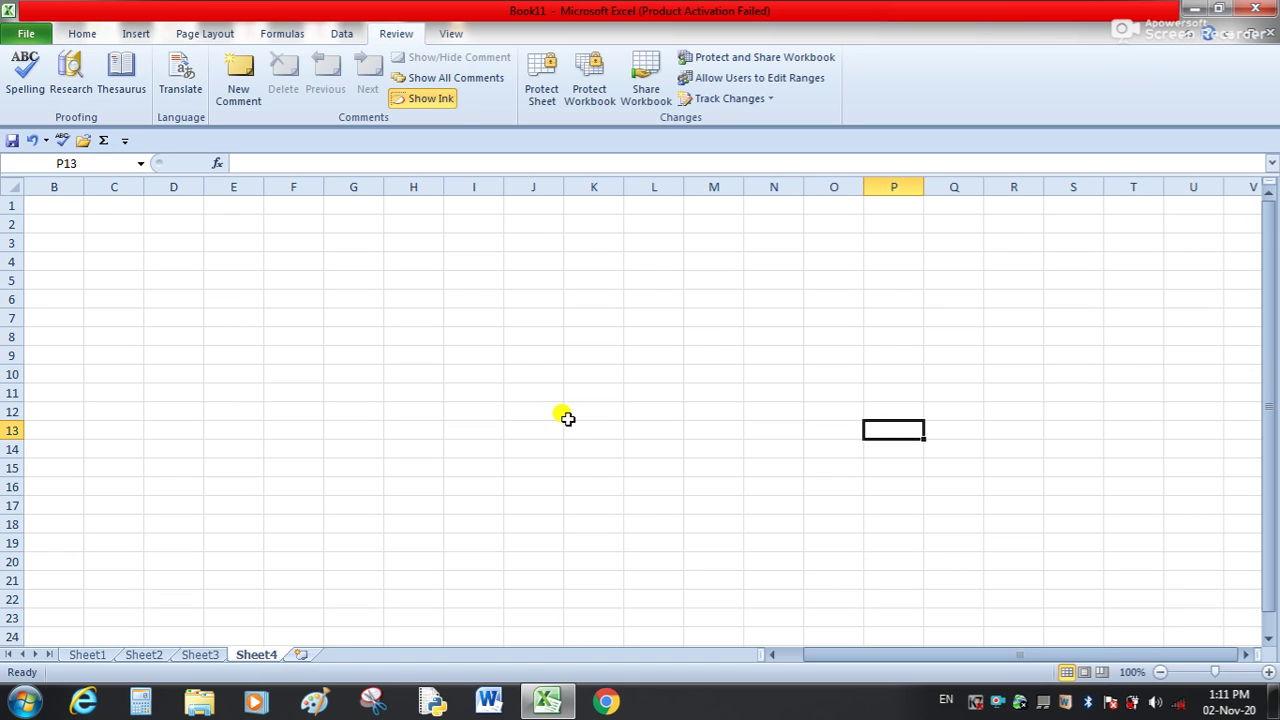
left_click(533, 317)
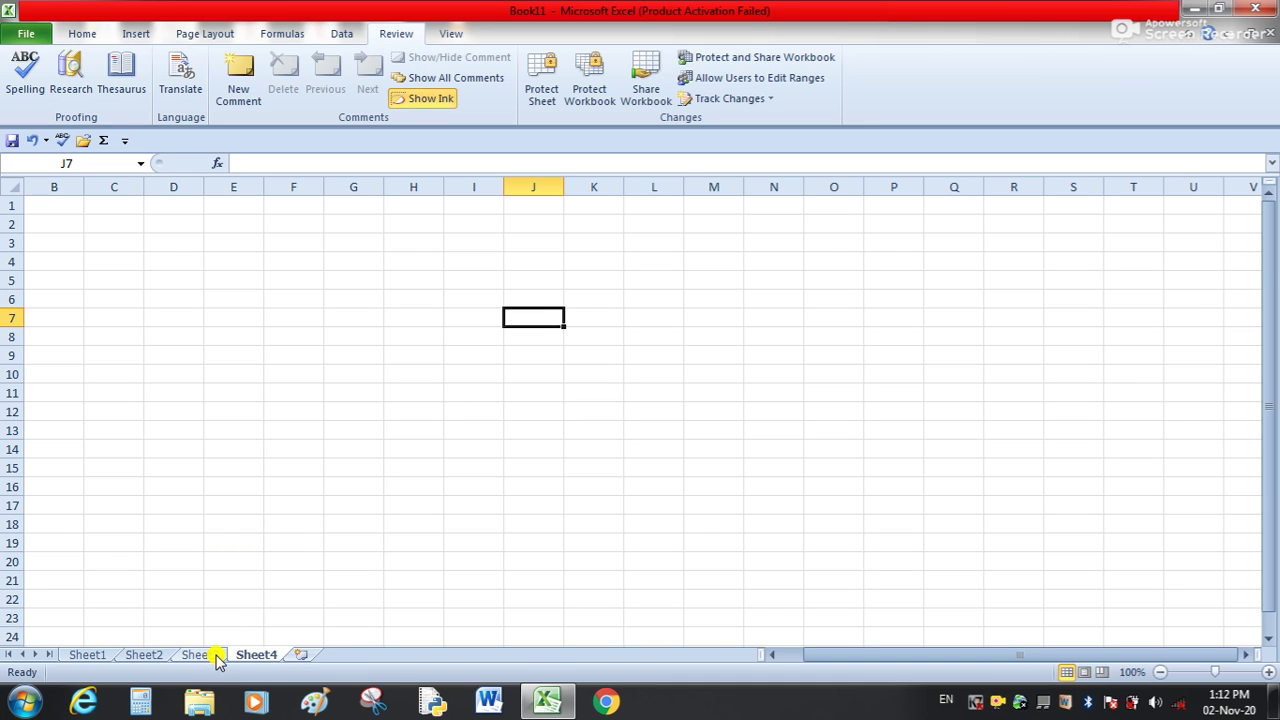
On Sheet2, enter the formula =G7*H7 in cell I7 to calculate the Pen amount from units sold and rate
left_click(160, 658)
left_click(493, 550)
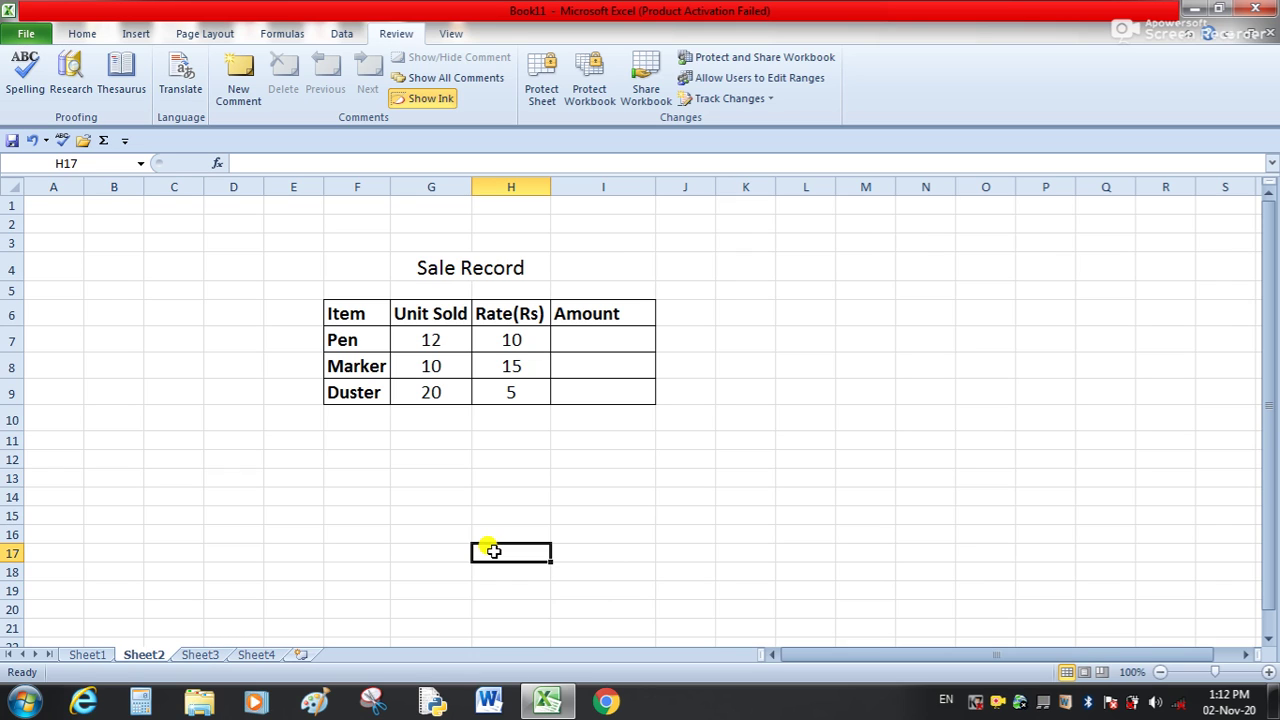
left_click(593, 342)
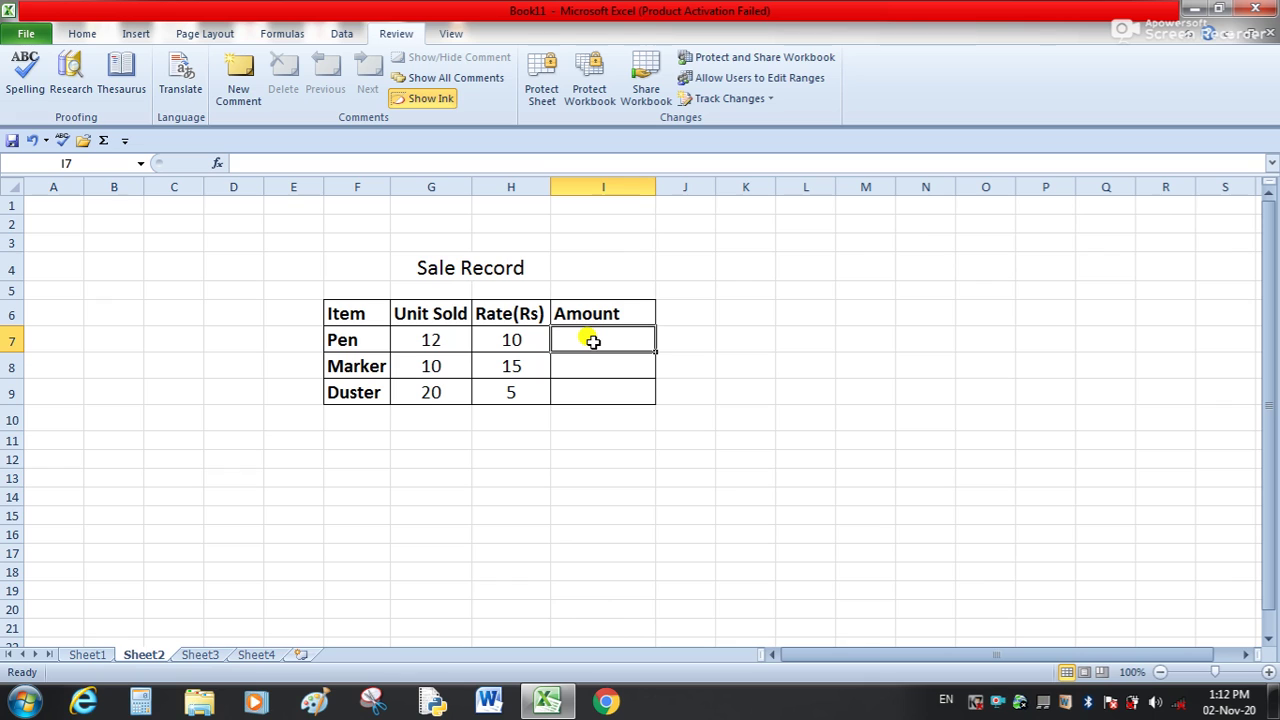
type("=")
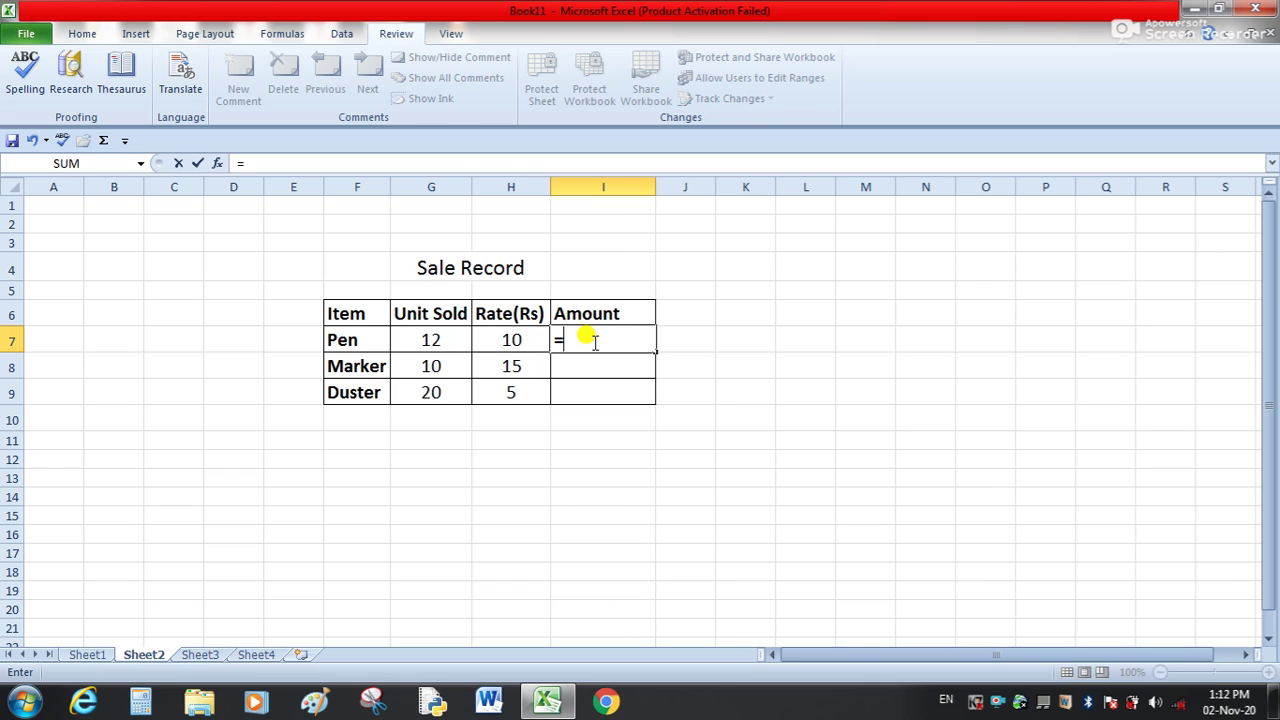
left_click(440, 341)
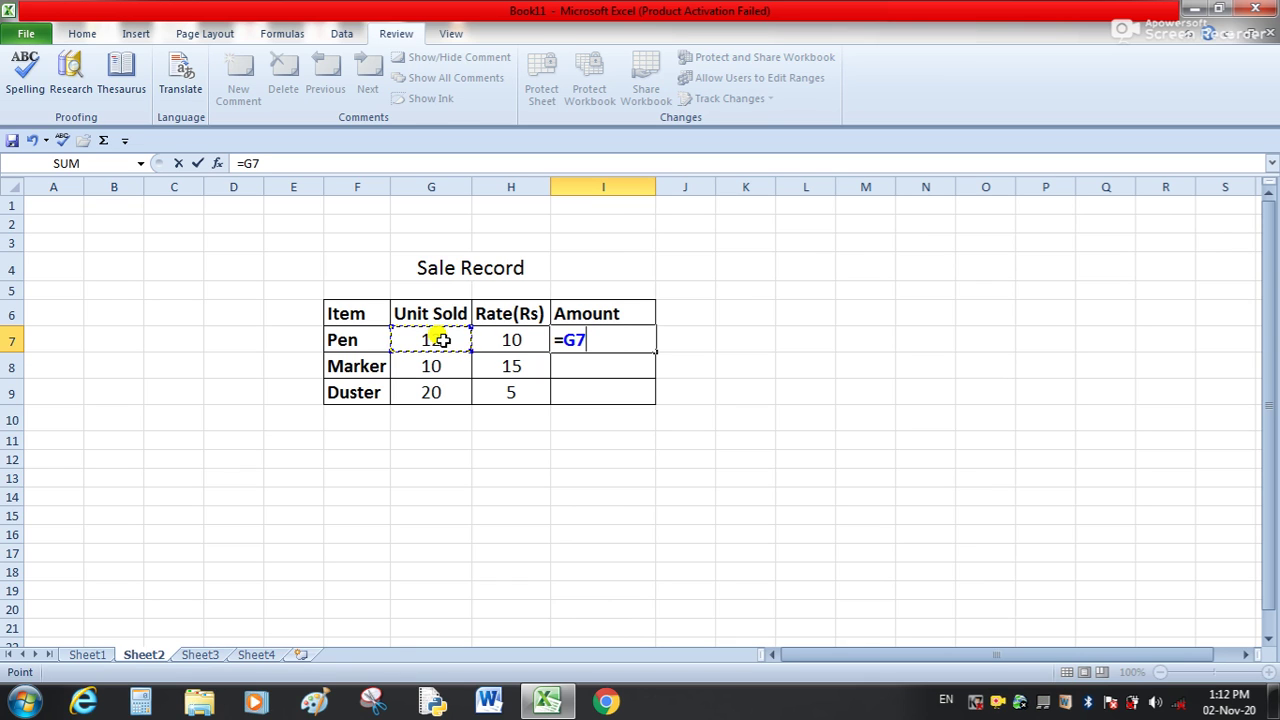
type("*")
left_click(522, 342)
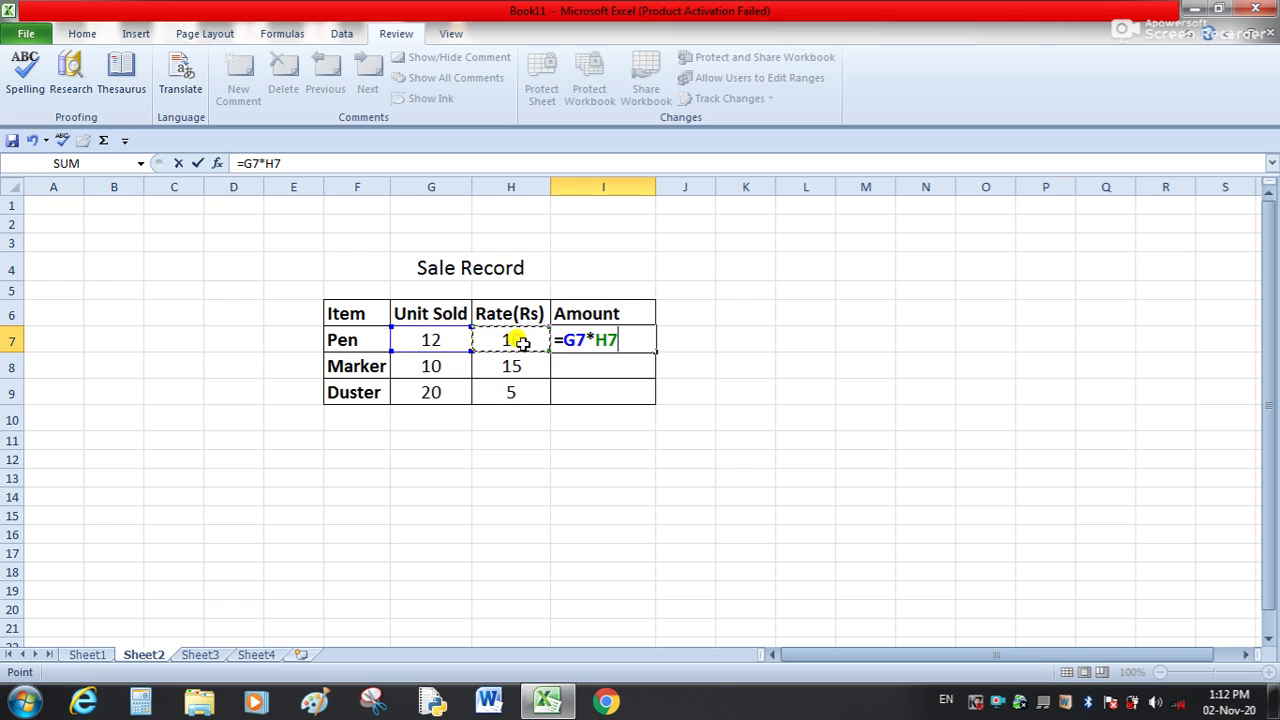
key("Return")
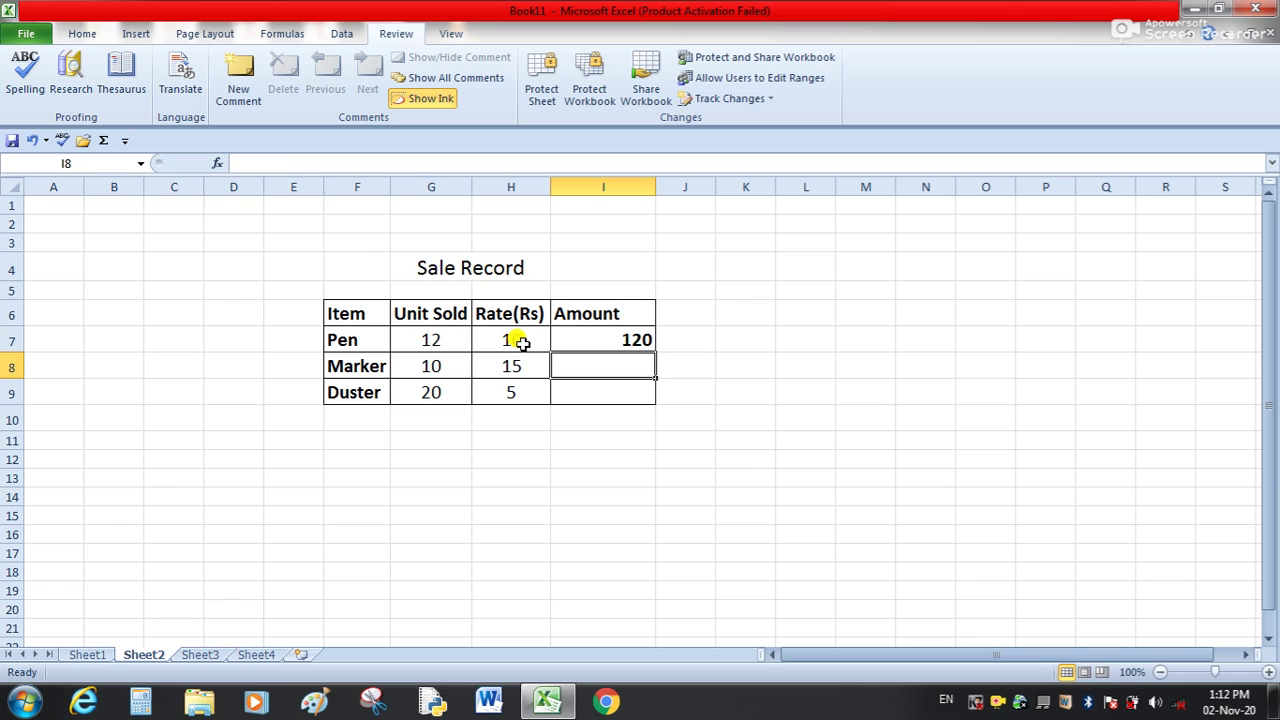
Fill the Pen amount formula down through I9 and check the formula in each Amount cell
left_click(598, 344)
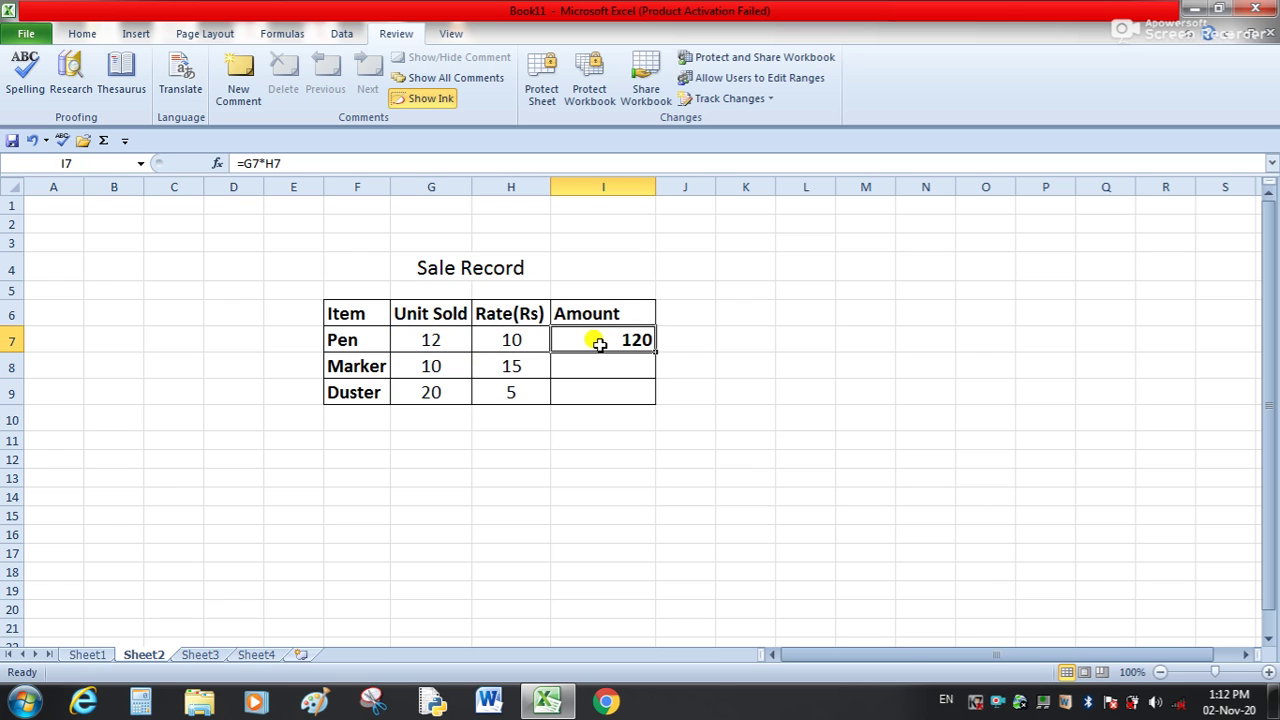
double_click(655, 352)
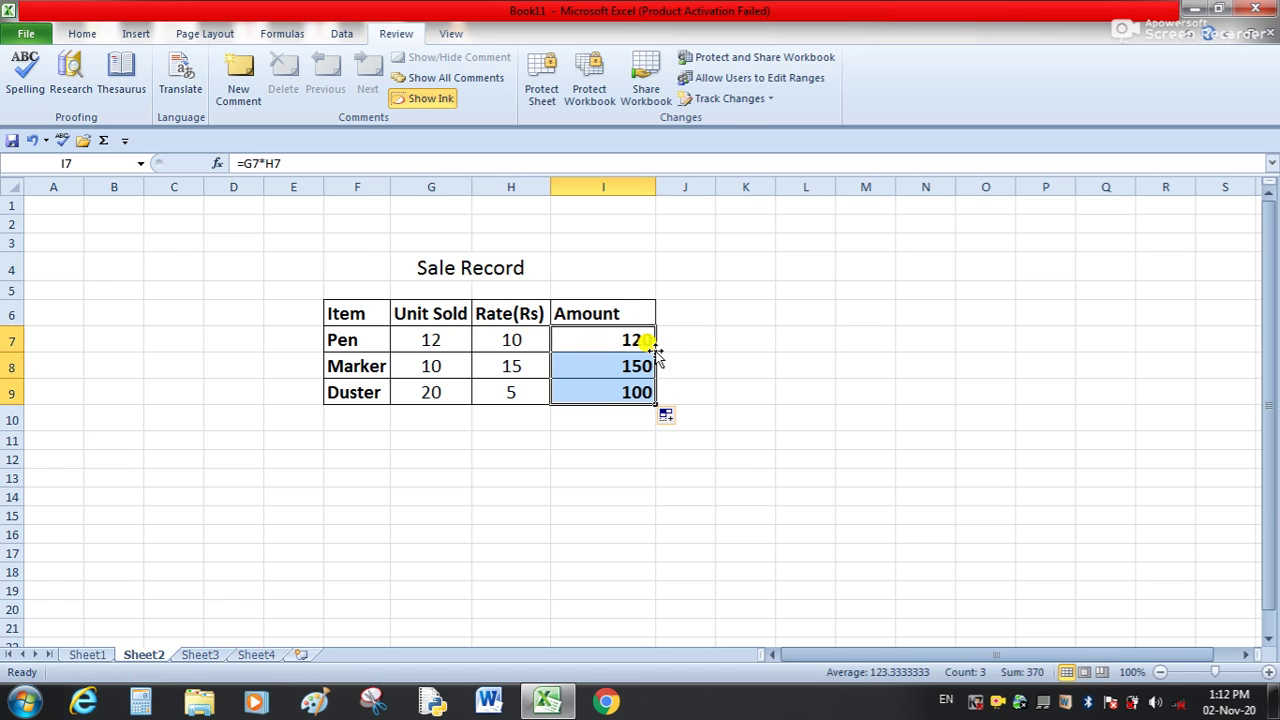
left_click(703, 368)
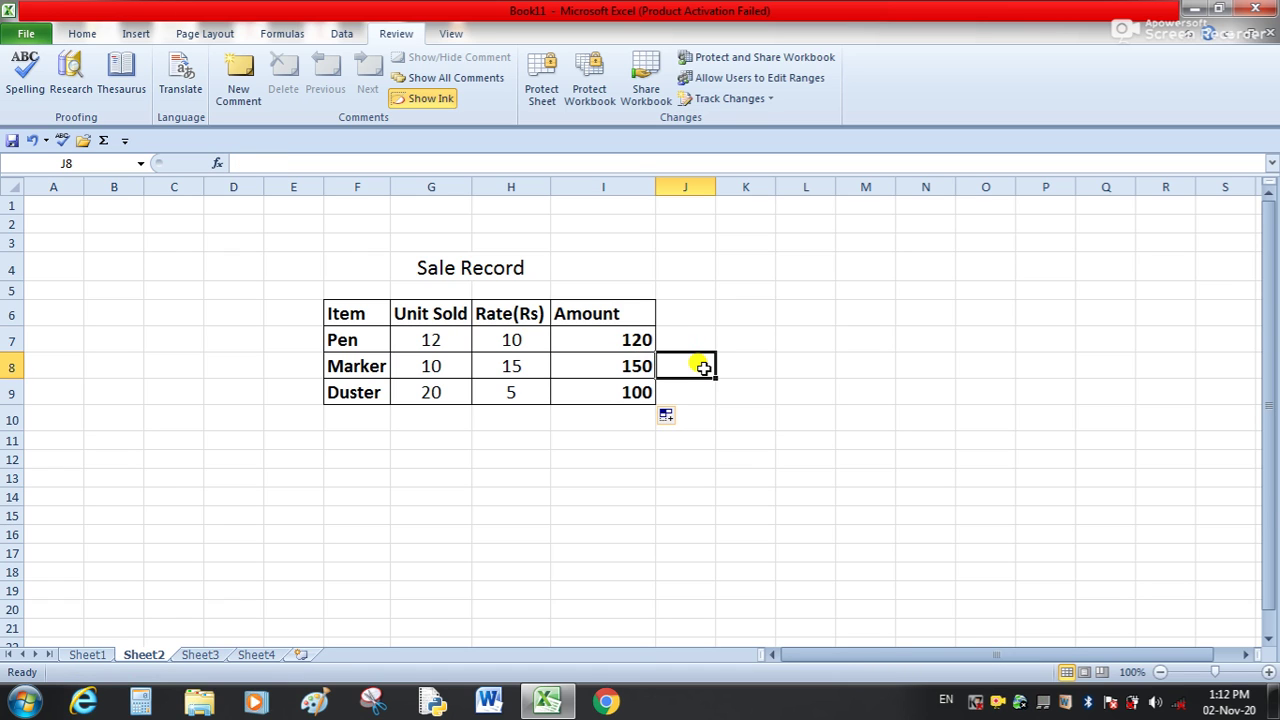
left_click(611, 340)
left_click(608, 366)
left_click(611, 393)
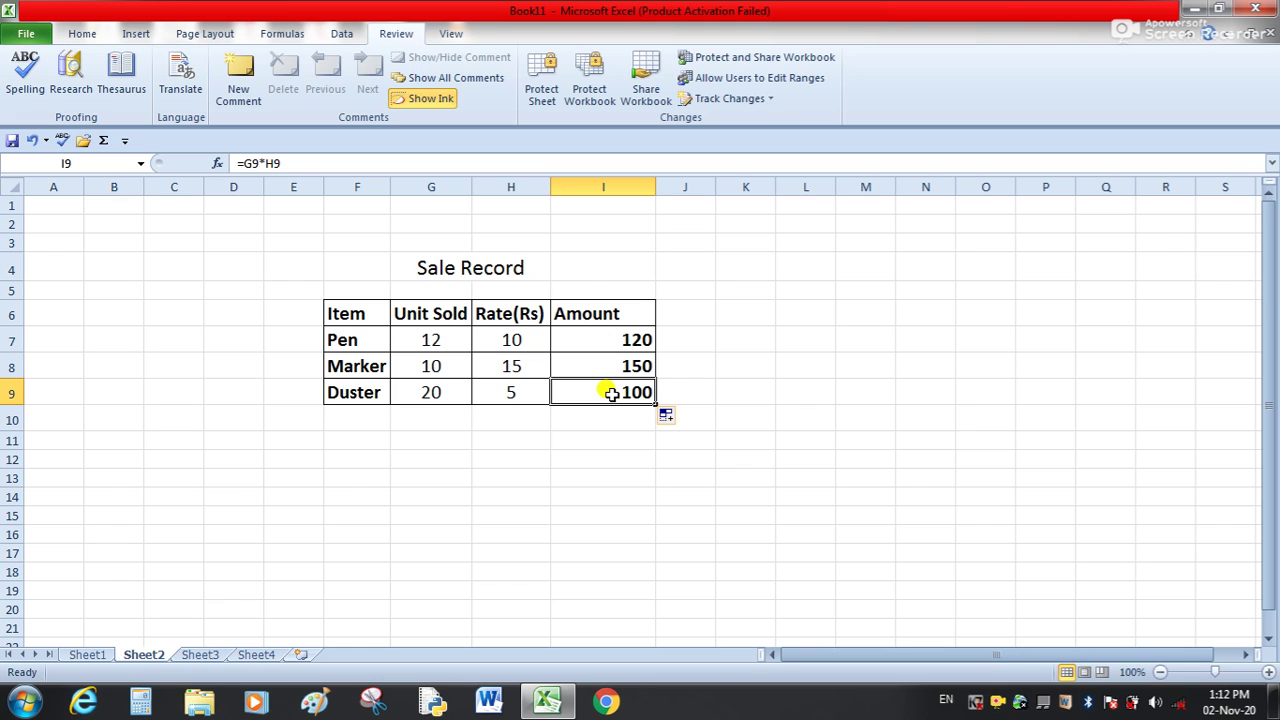
left_click(752, 364)
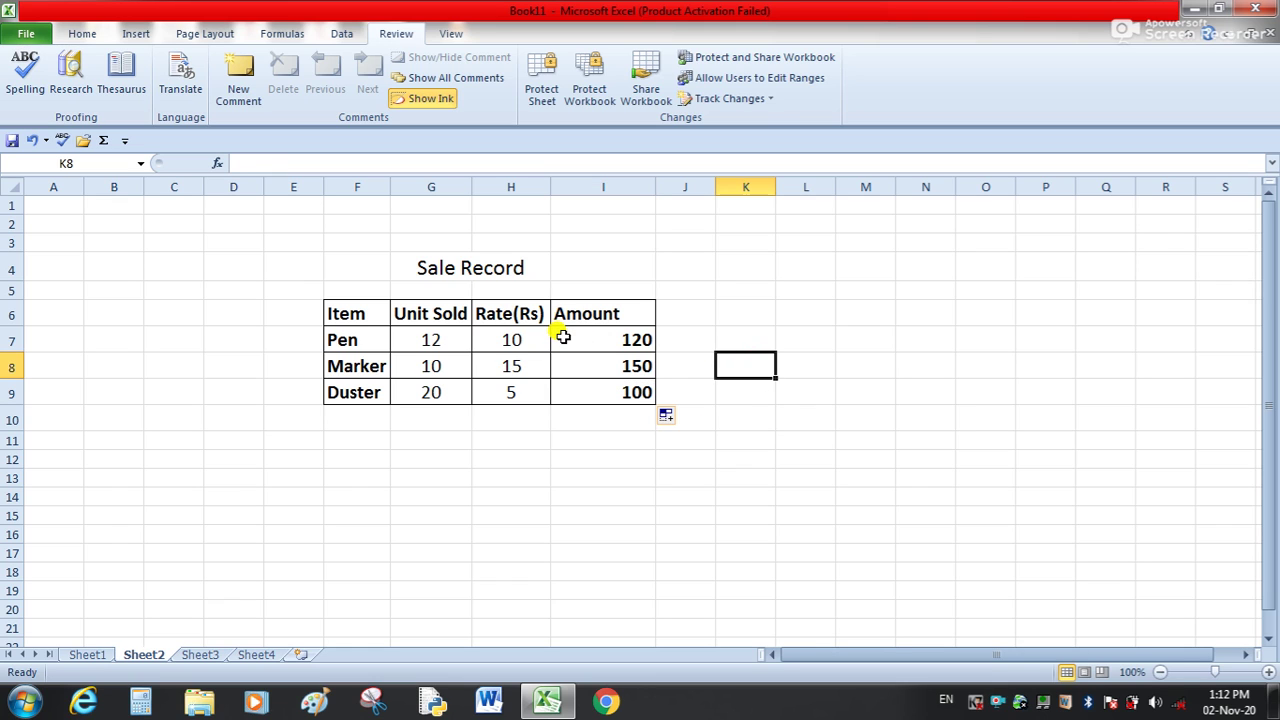
Apply the Euro (€ 123) accounting format to the amounts in I7:I9
left_click_drag(563, 338, 564, 392)
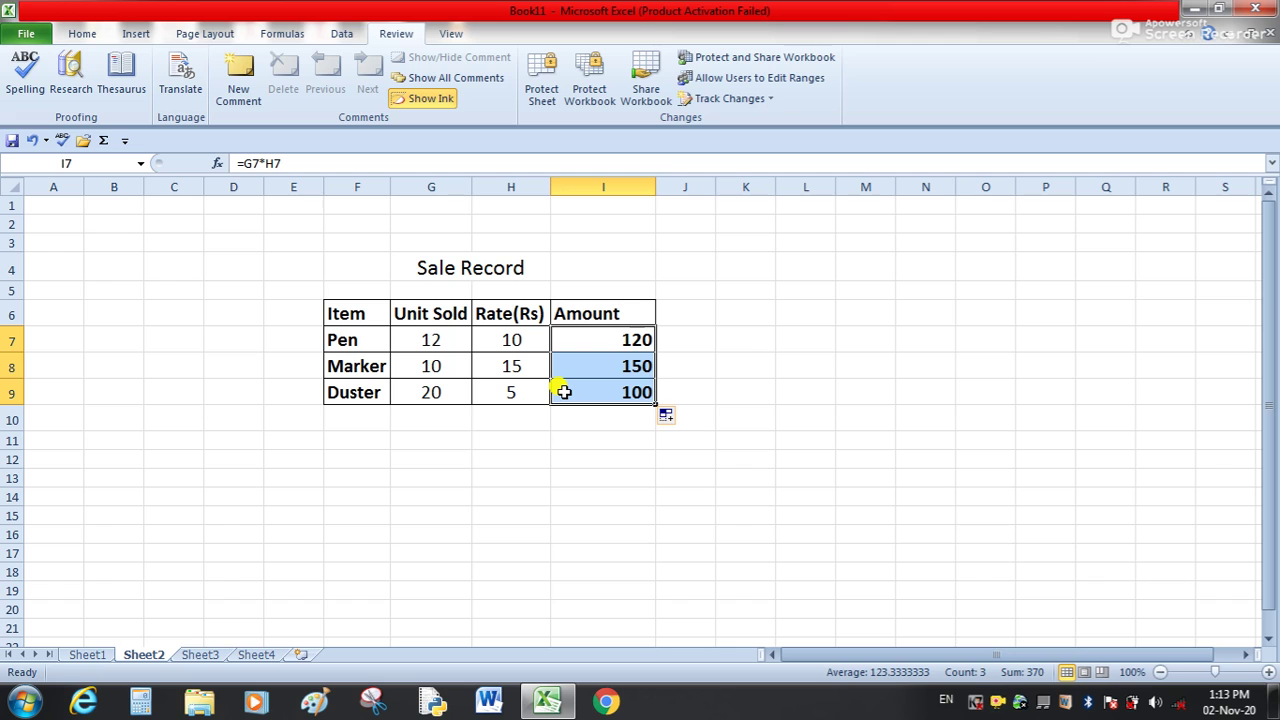
left_click(84, 35)
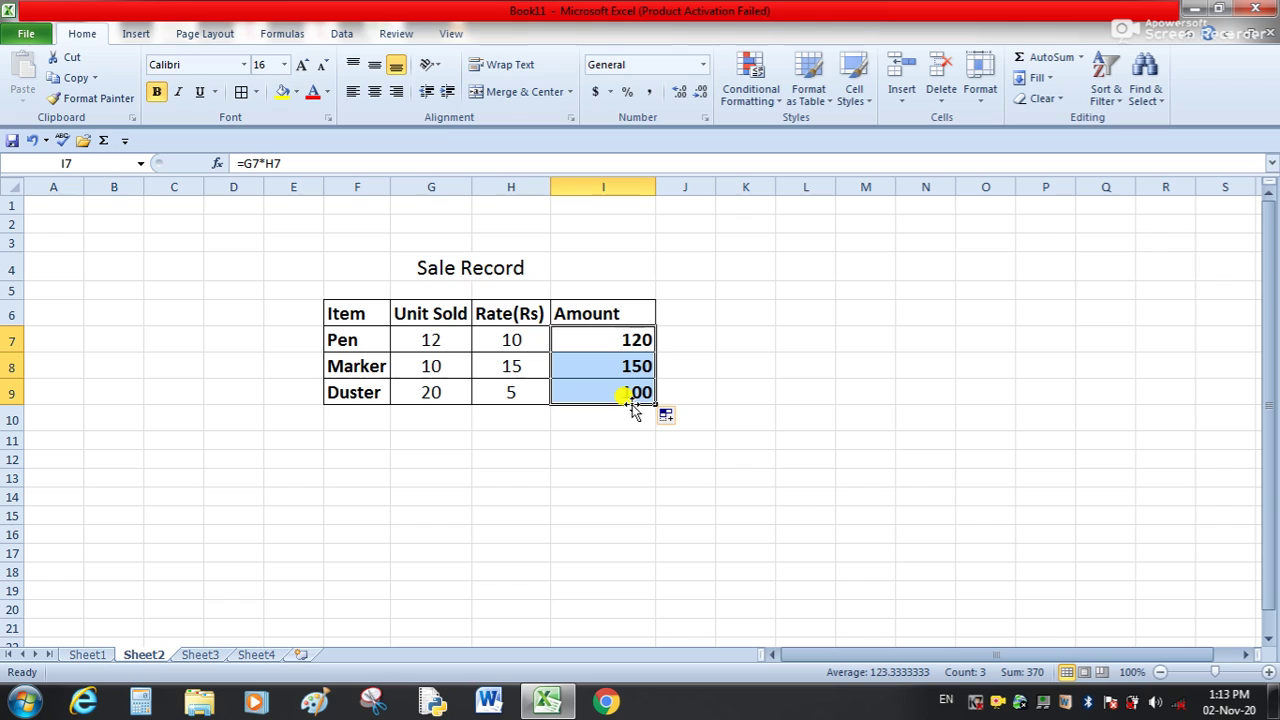
left_click(603, 340)
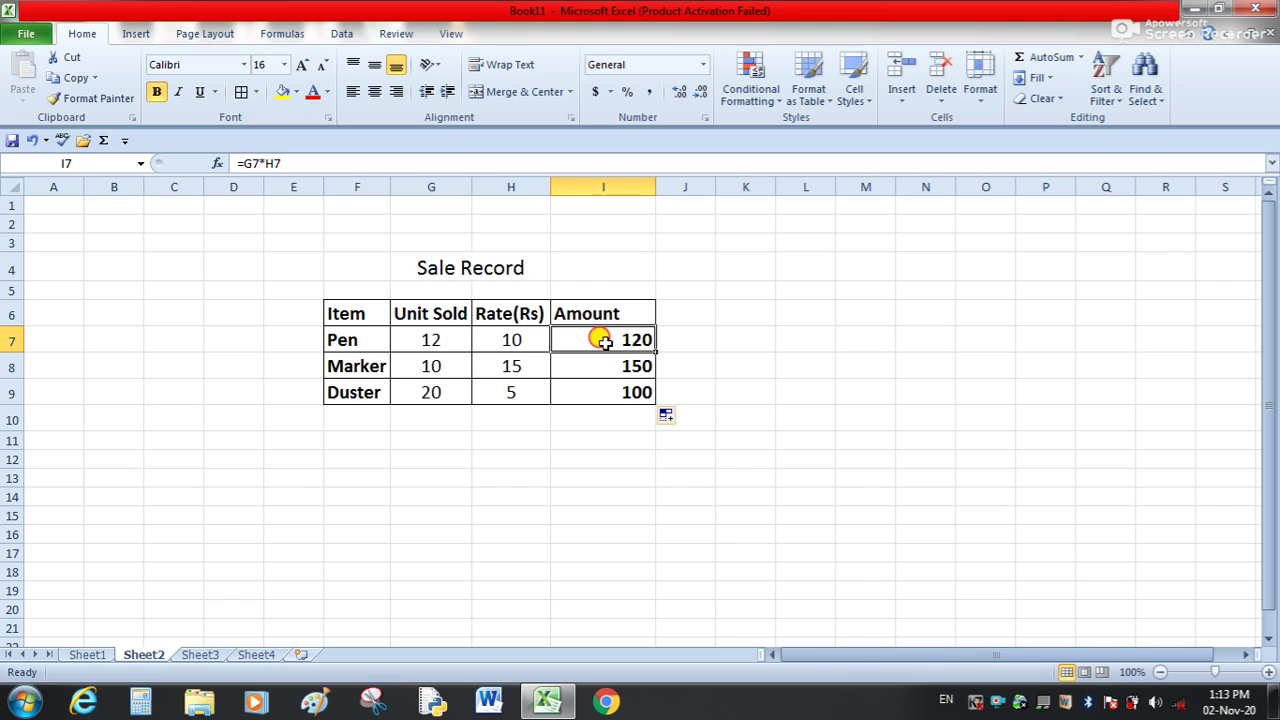
left_click_drag(603, 340, 603, 392)
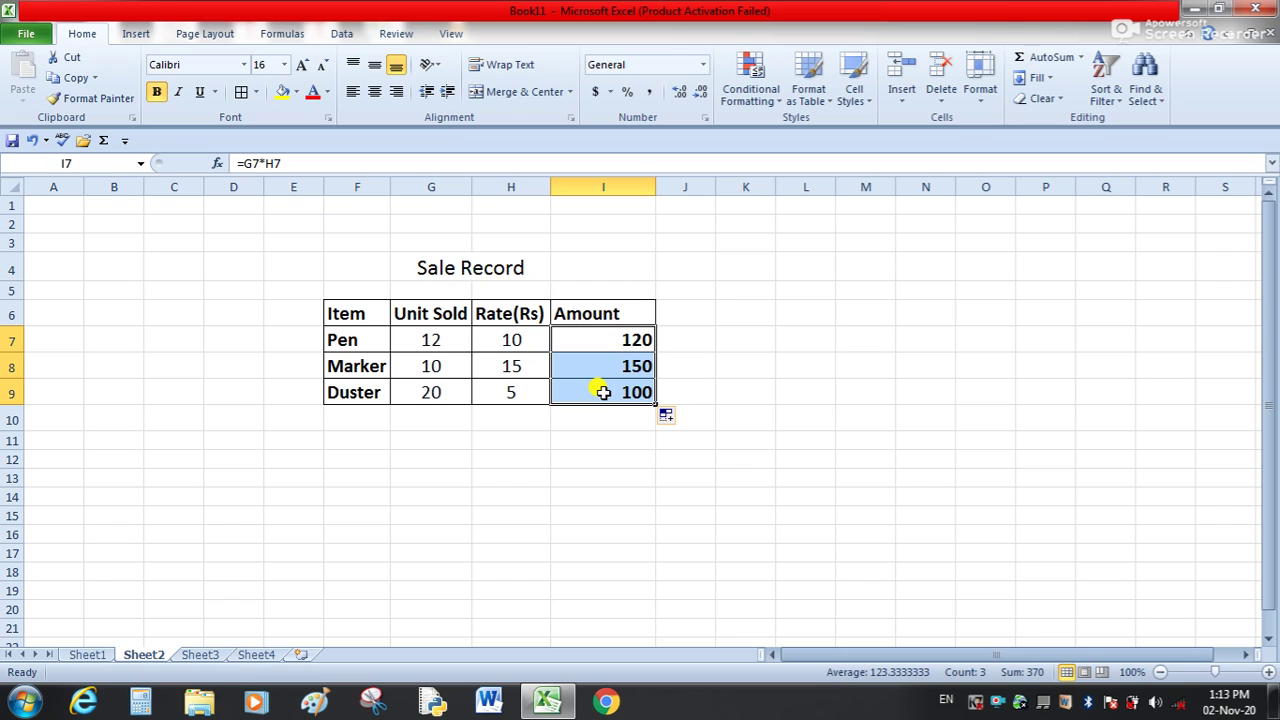
left_click(610, 92)
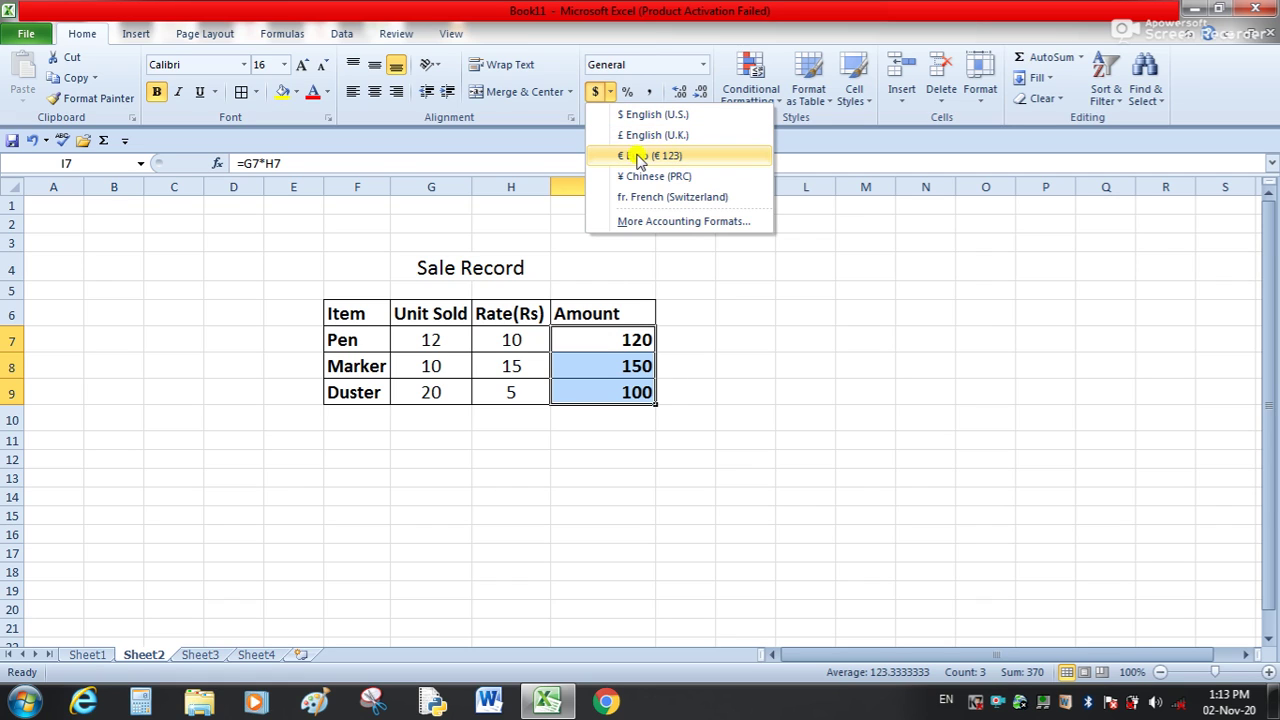
left_click(640, 157)
left_click(721, 398)
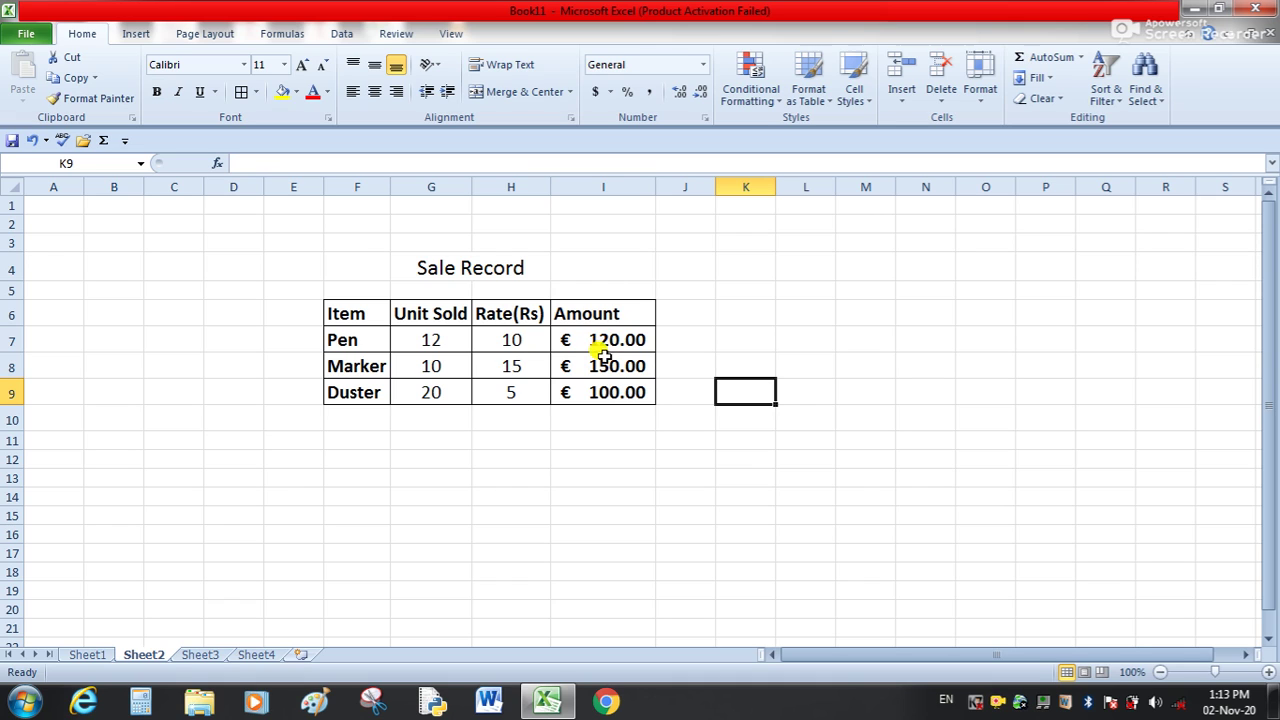
Format the amounts in I7:I9 as Accounting with the ₹ English (India) symbol
left_click_drag(594, 337, 594, 391)
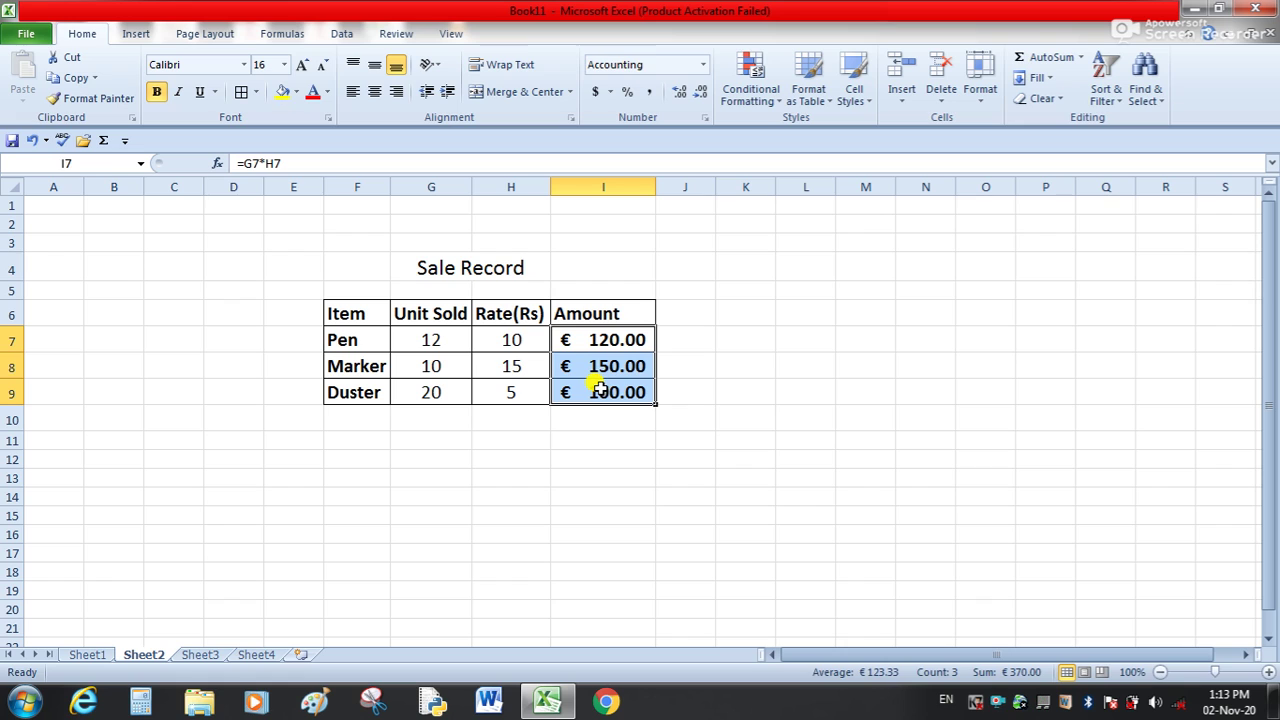
left_click(609, 95)
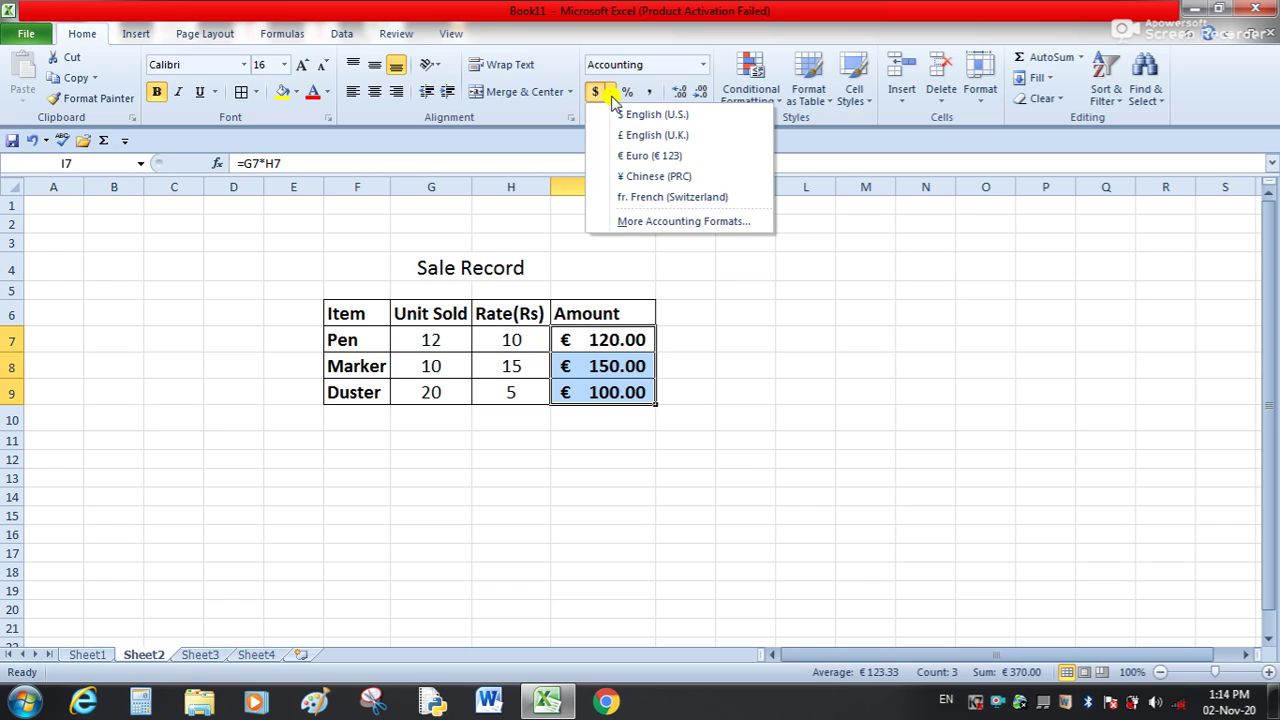
left_click(686, 222)
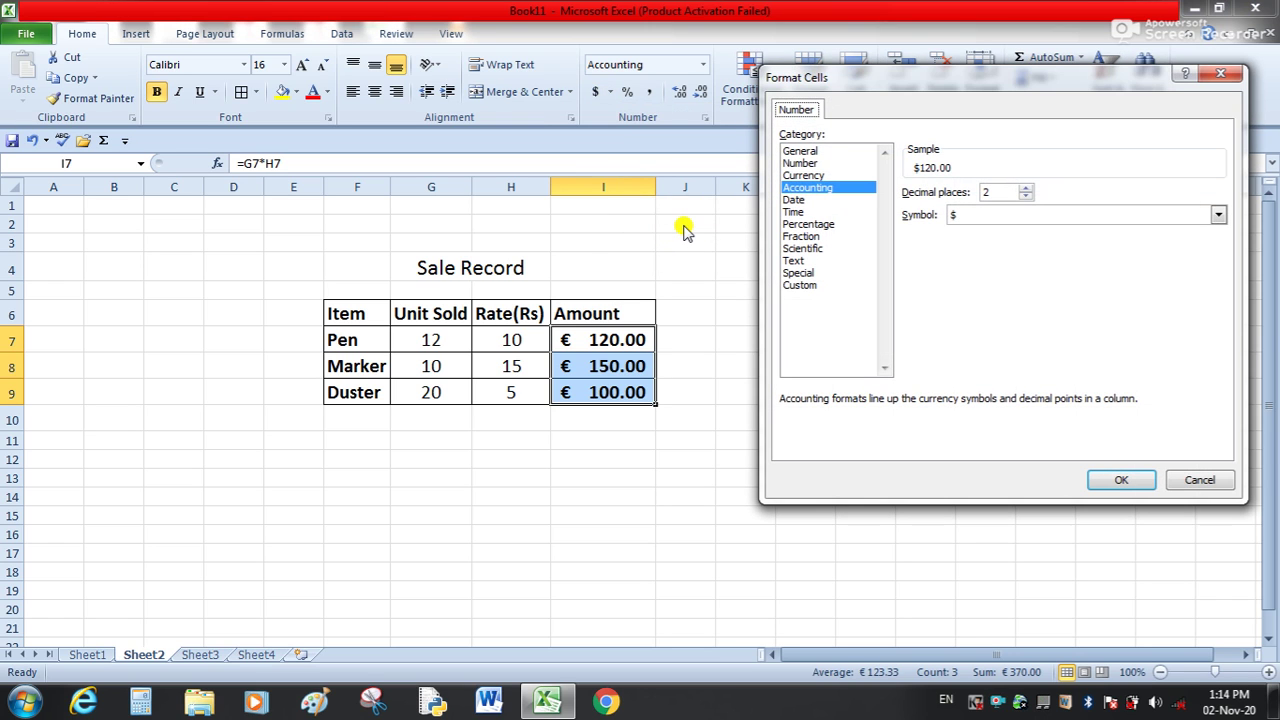
left_click(795, 190)
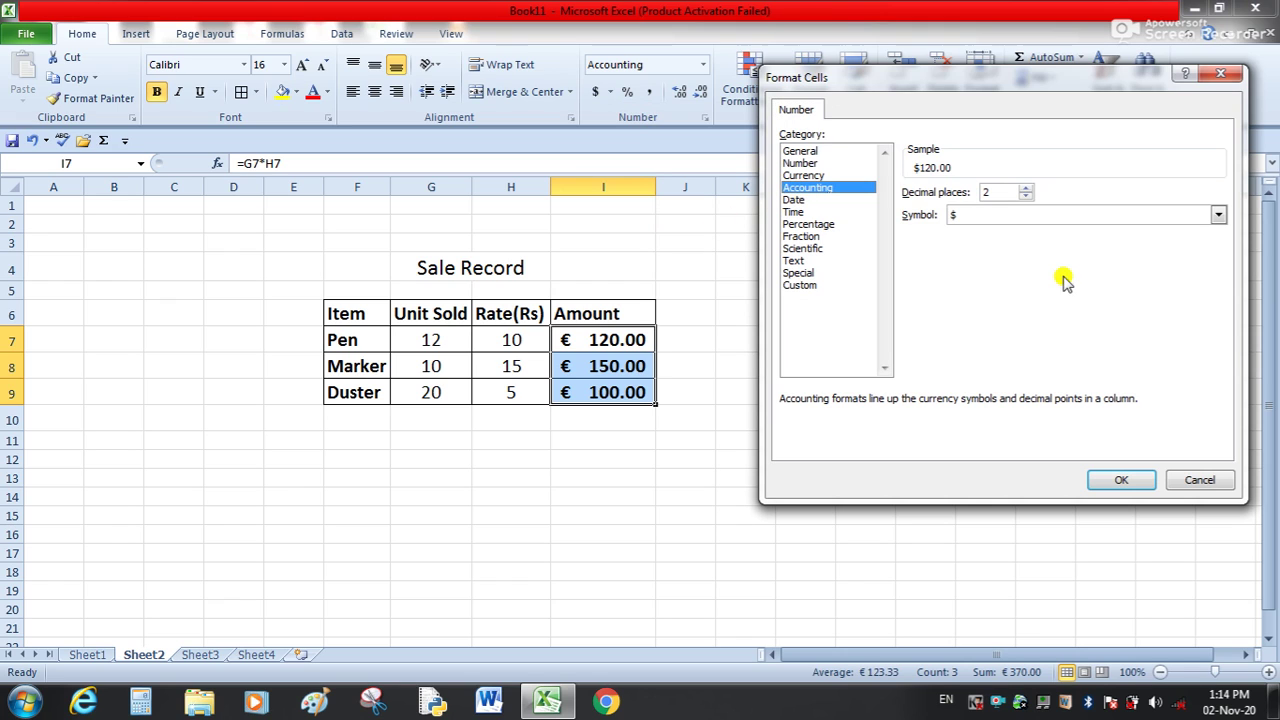
left_click(1215, 220)
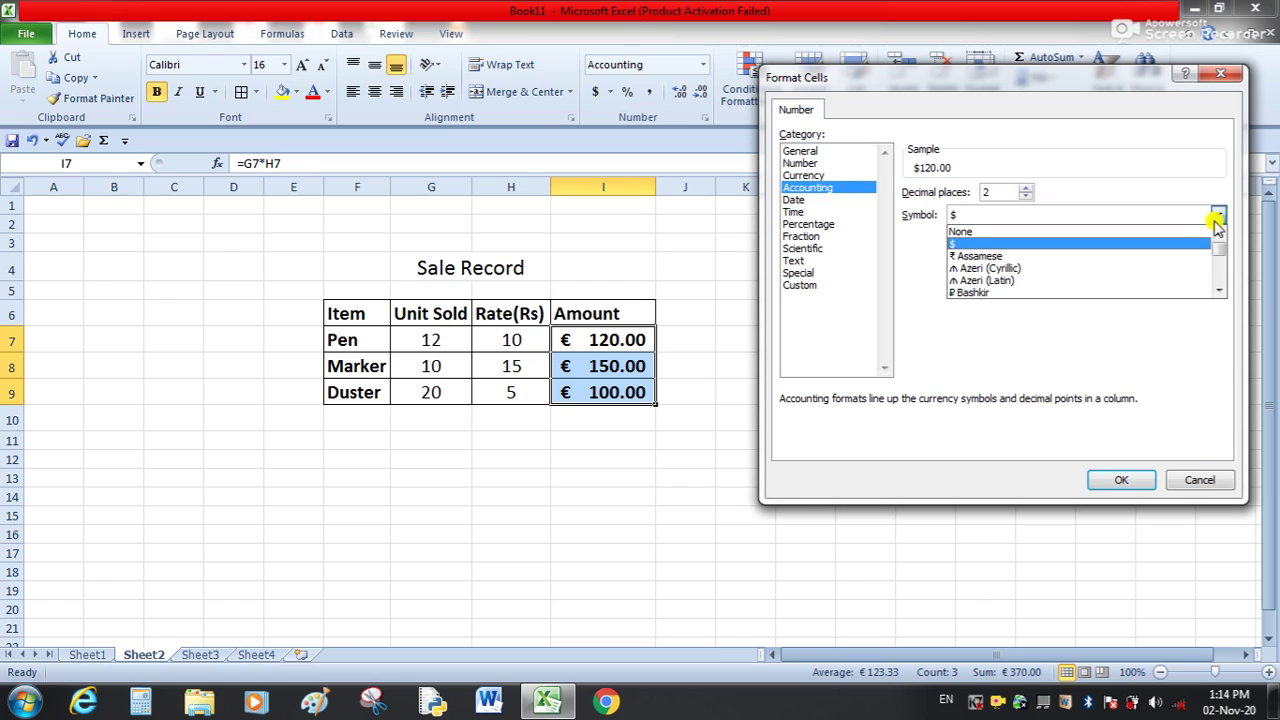
left_click(1218, 290)
left_click(1218, 290)
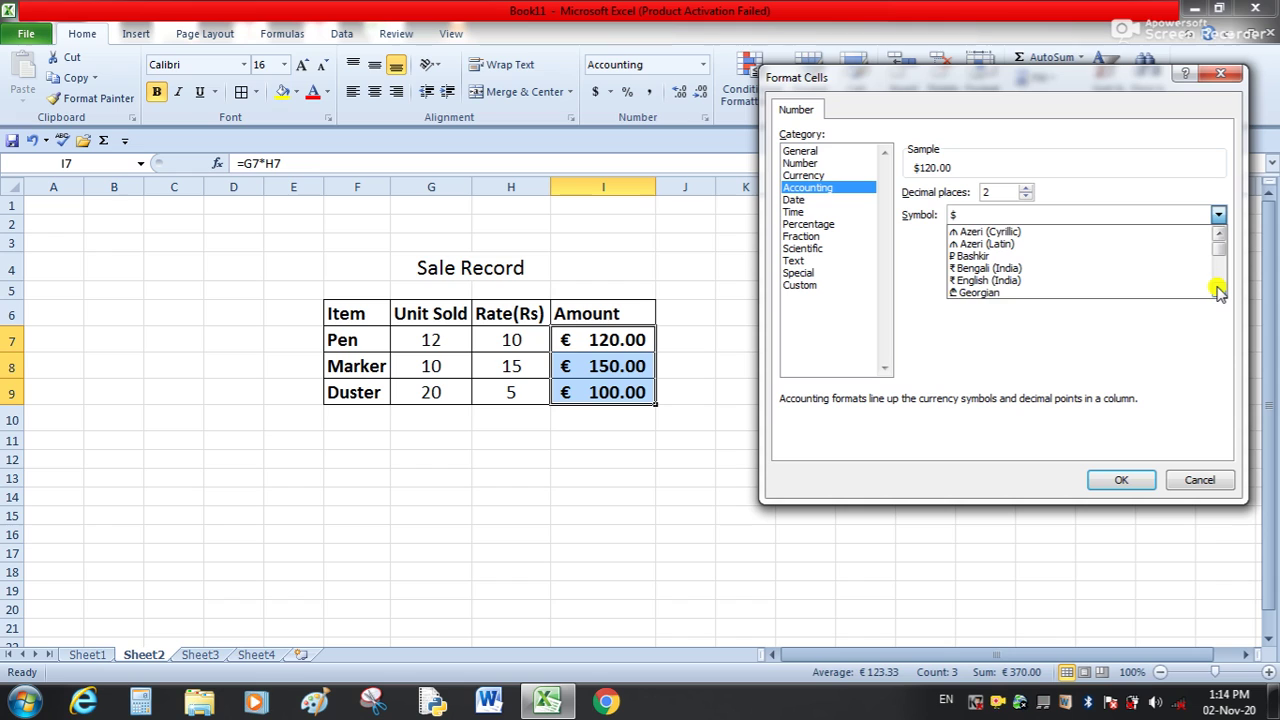
left_click(1030, 284)
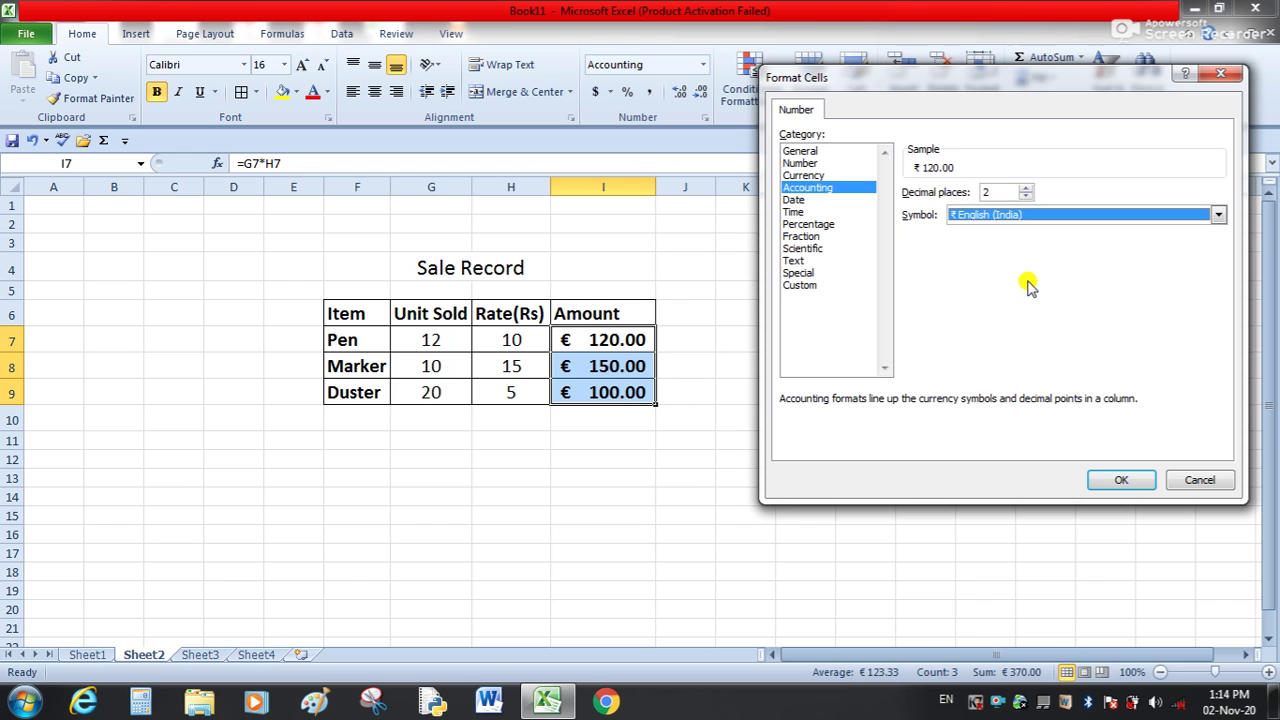
left_click(1116, 480)
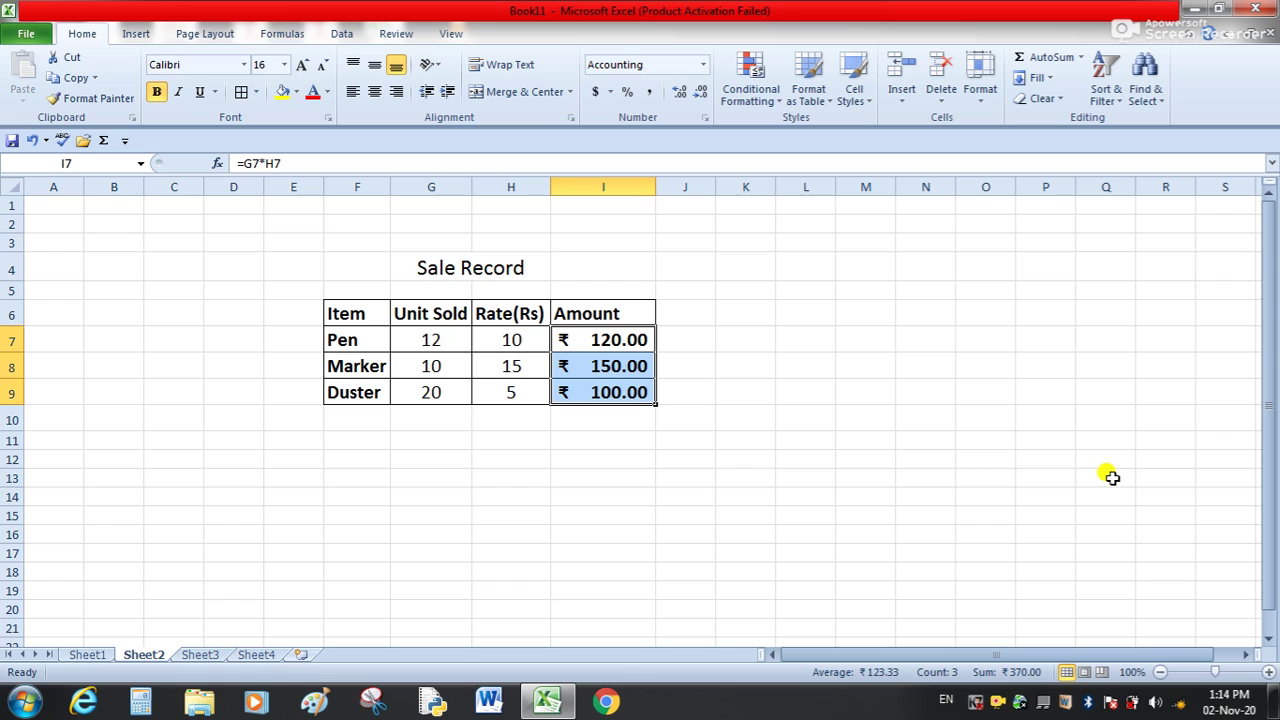
left_click(1112, 478)
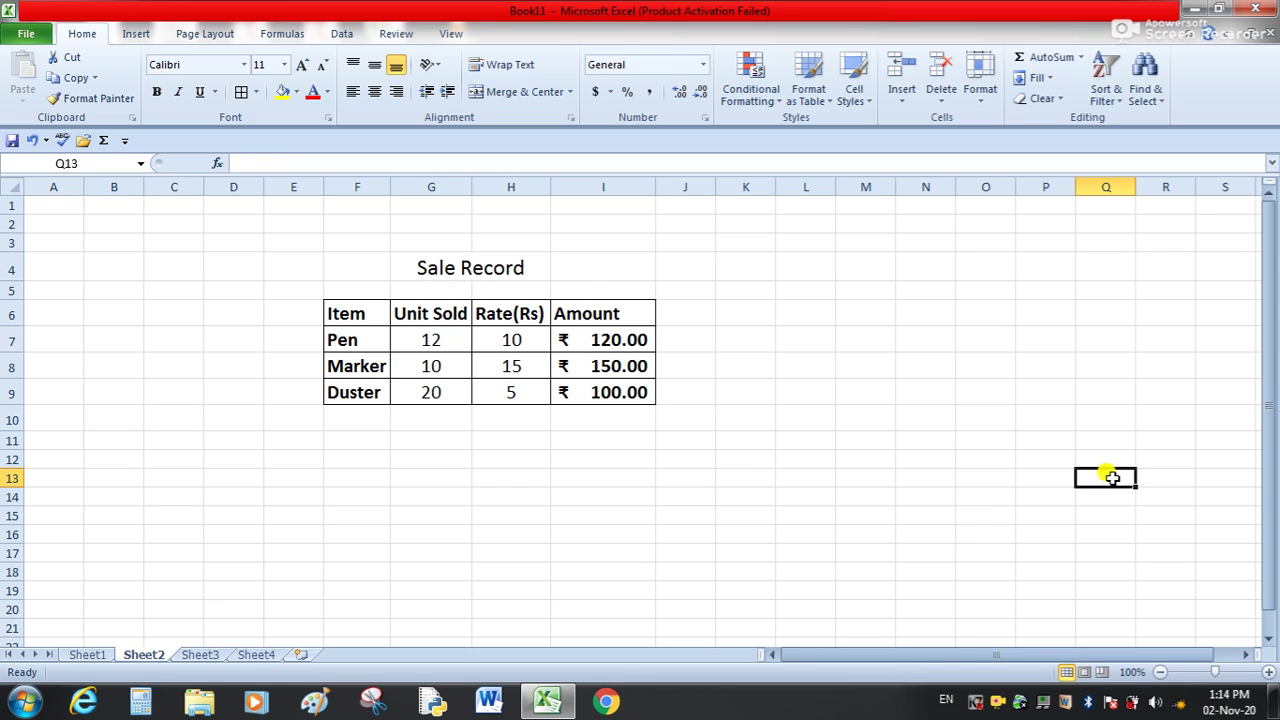
Open the cell formatting options for the whole Amount column (column I) and choose the Currency category
left_click(605, 313)
left_click_drag(605, 313, 597, 391)
left_click(600, 420)
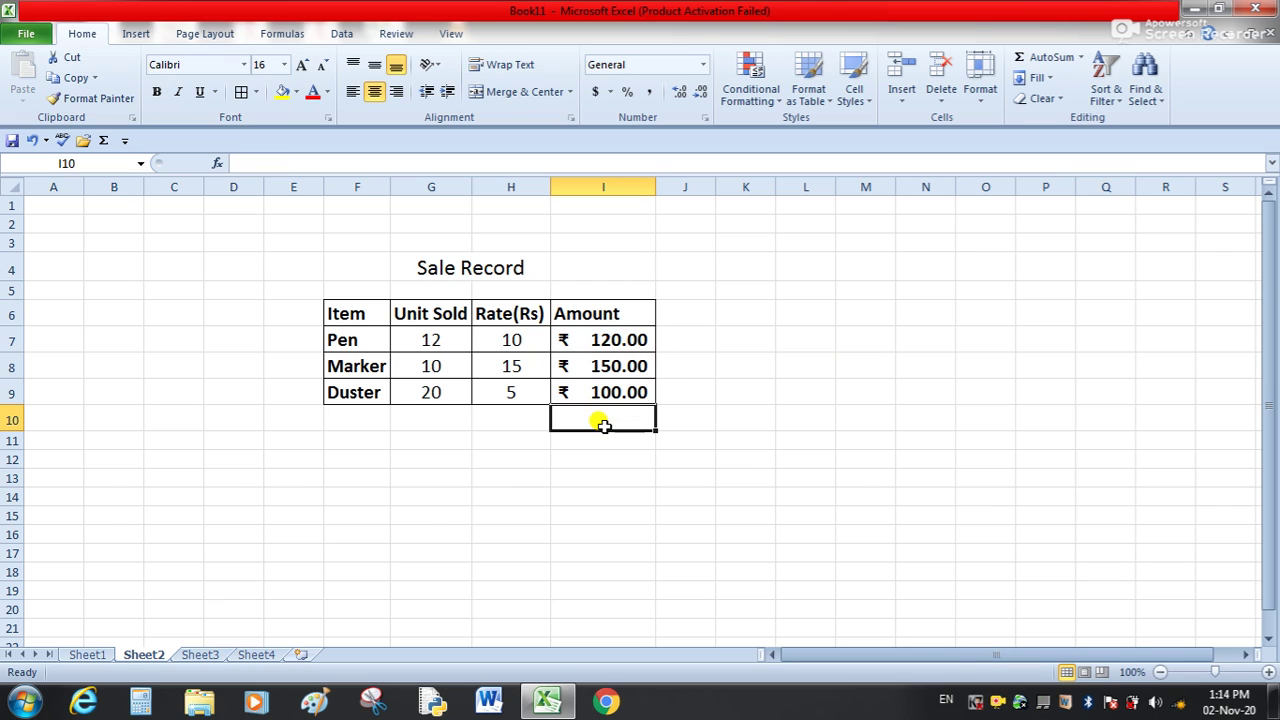
left_click(627, 186)
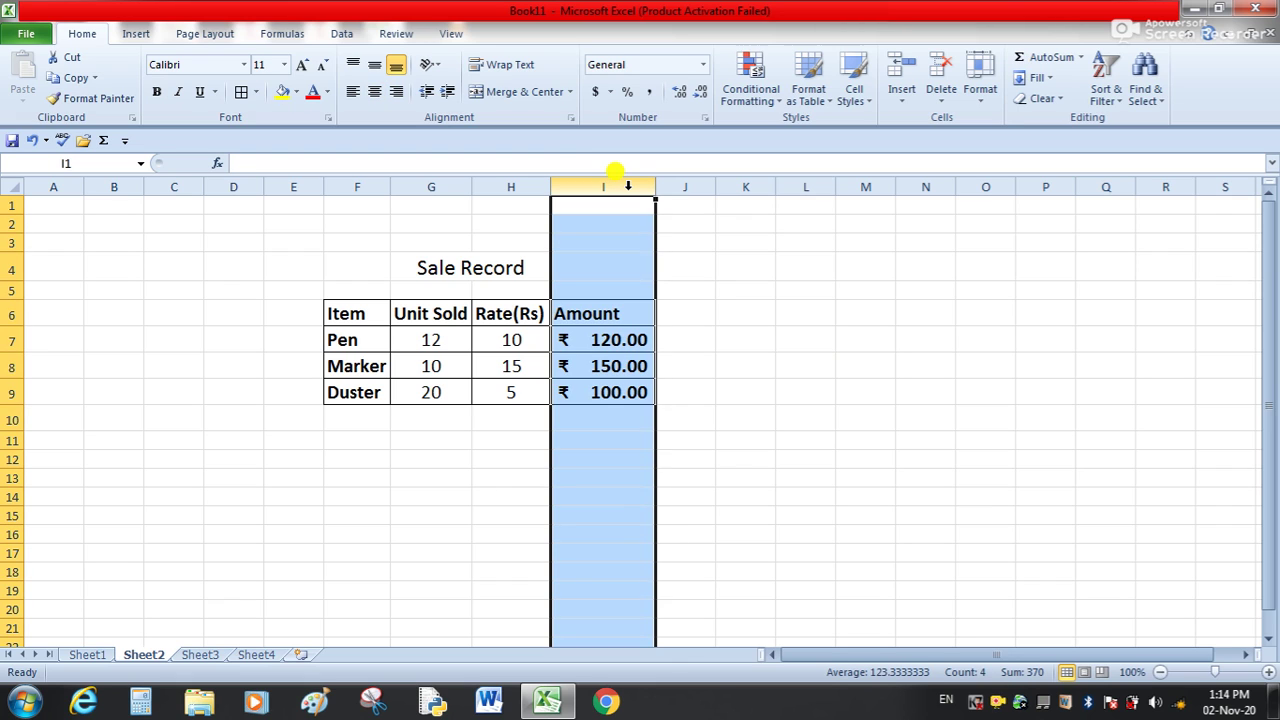
right_click(627, 186)
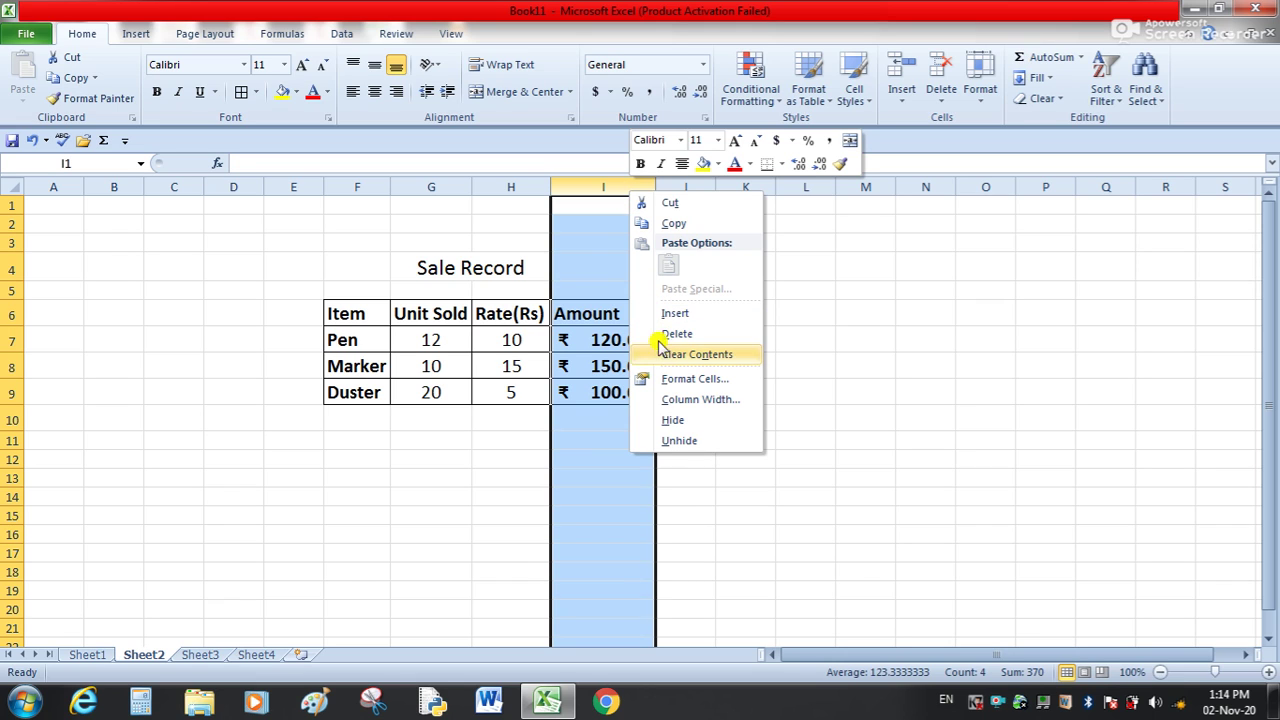
left_click(755, 384)
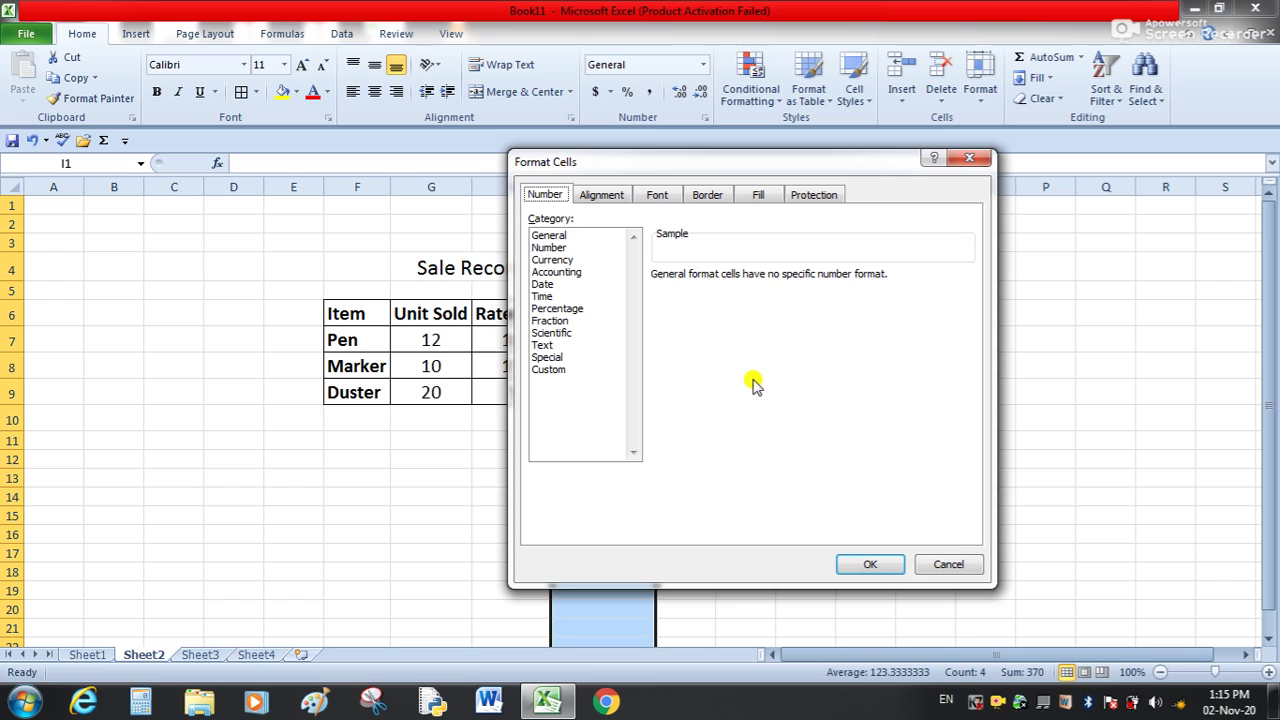
left_click(566, 261)
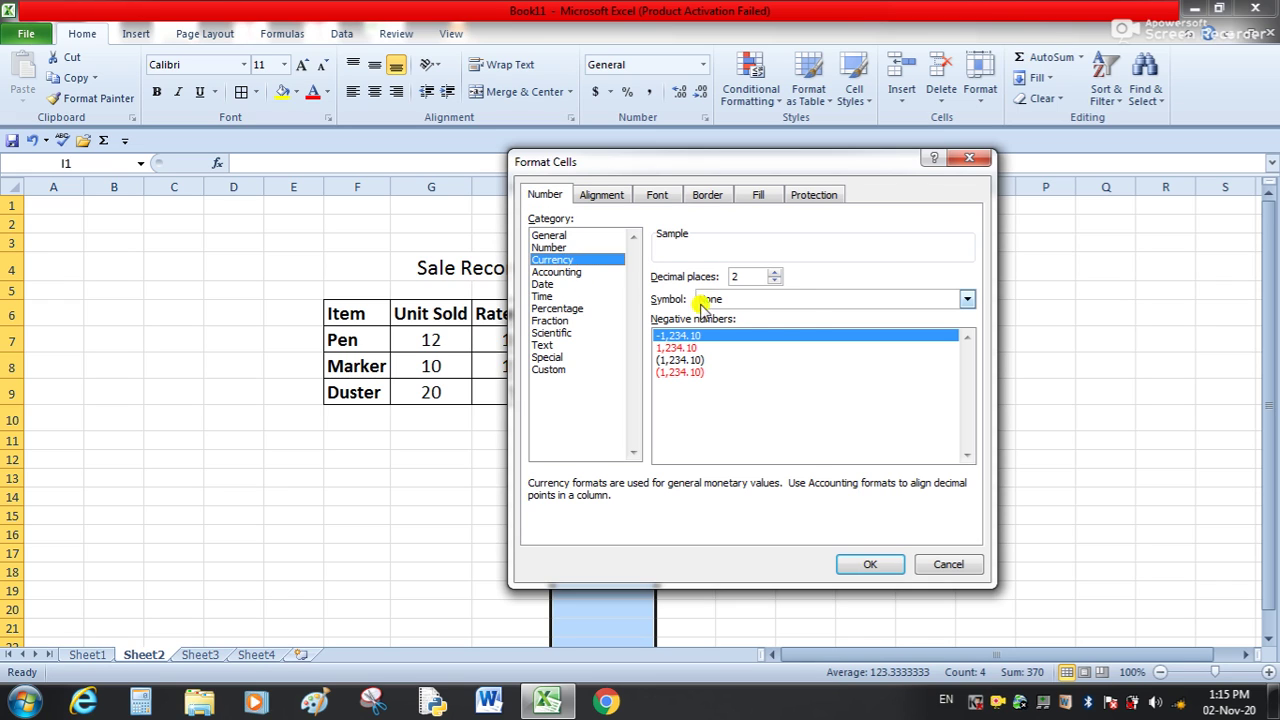
Compare the Currency and Accounting number format options for the Amount column, ending on Currency
left_click(812, 302)
left_click_drag(967, 376, 970, 378)
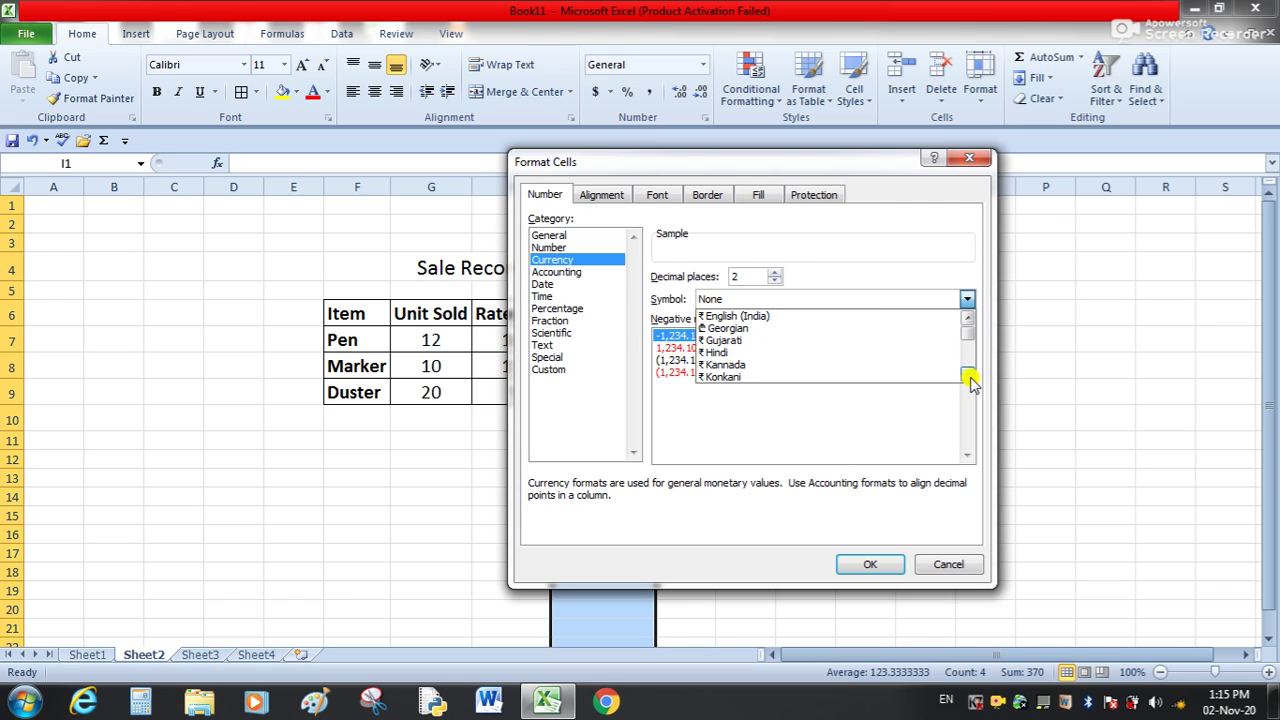
left_click(566, 274)
left_click(556, 260)
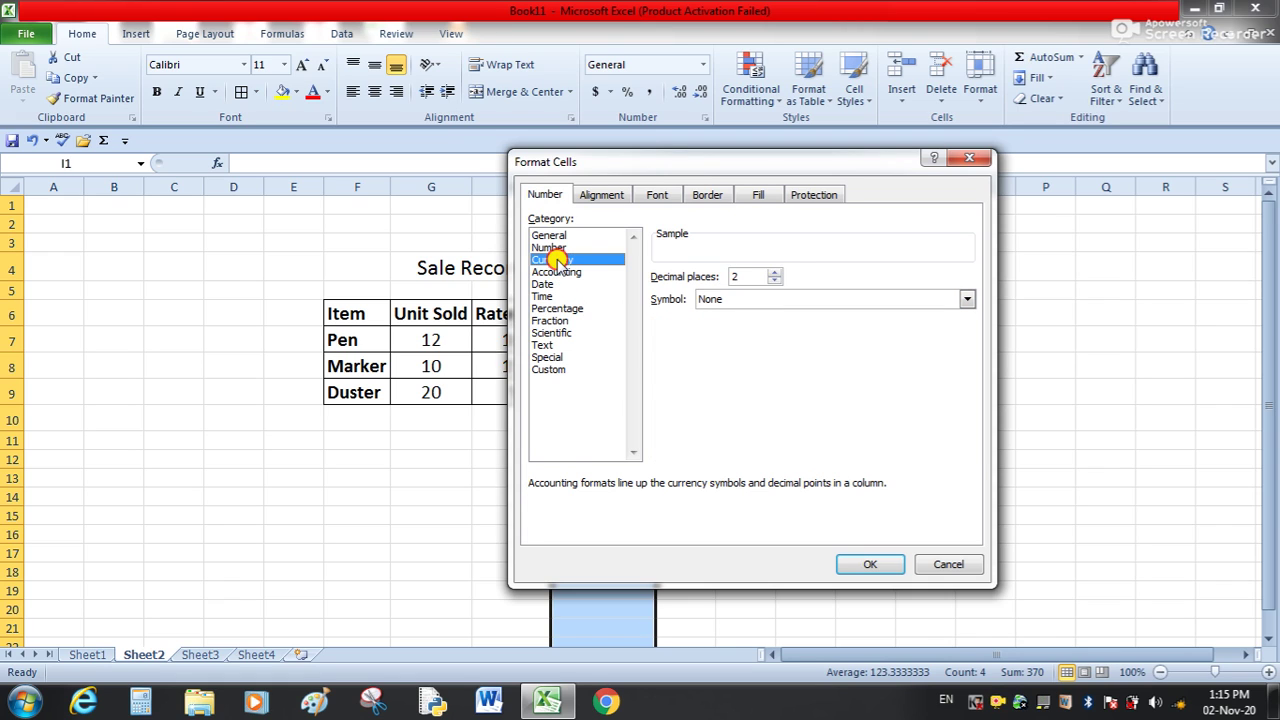
left_click(563, 274)
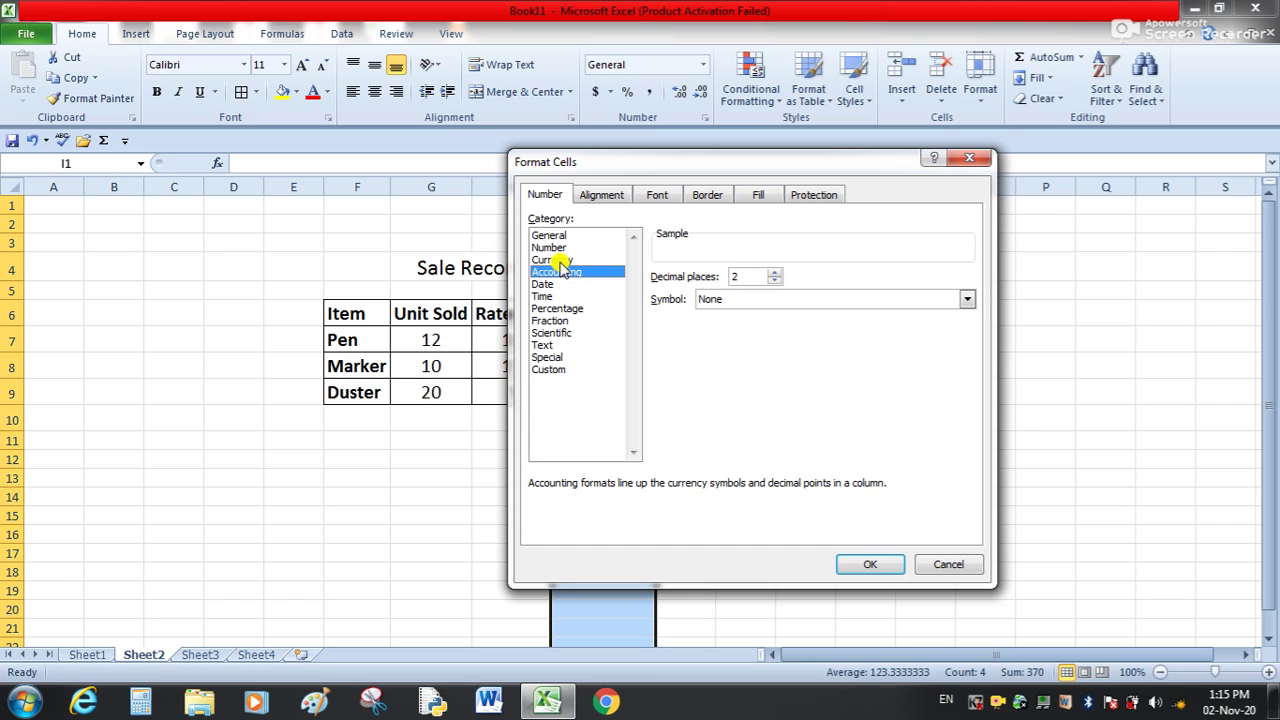
left_click(567, 259)
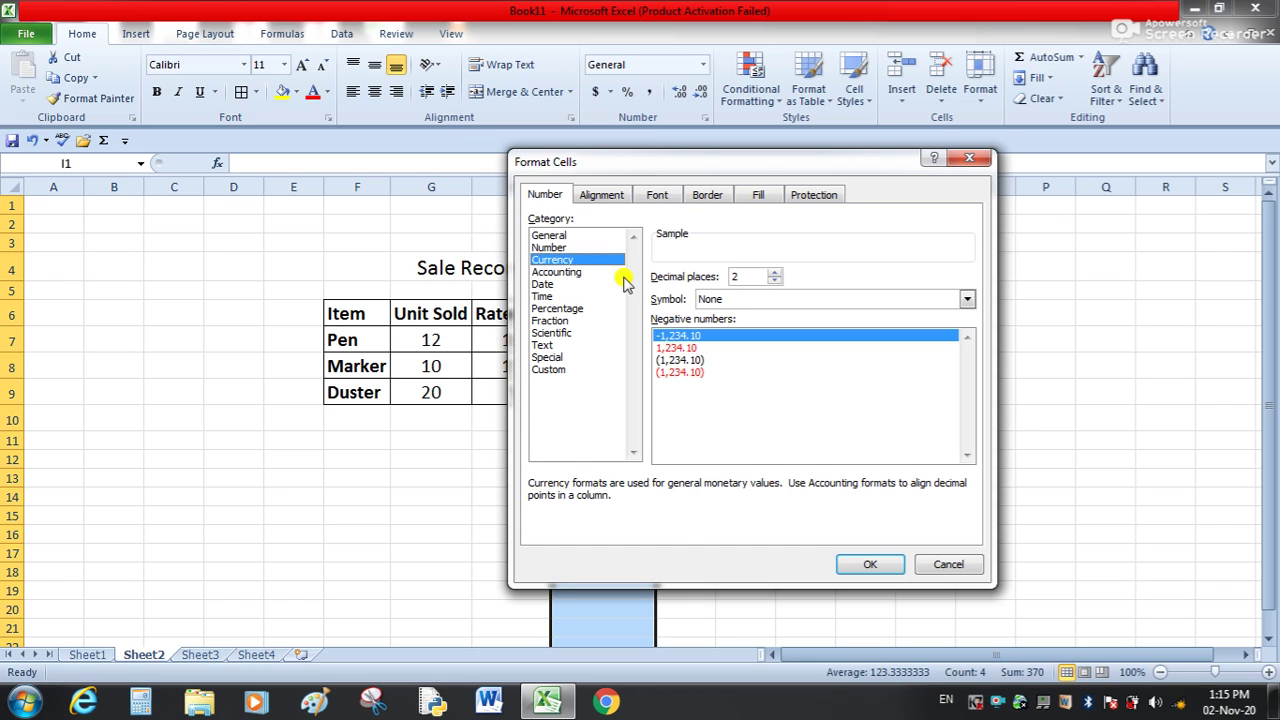
Set the currency symbol for the Amount column to ₹ Hindi
left_click(967, 299)
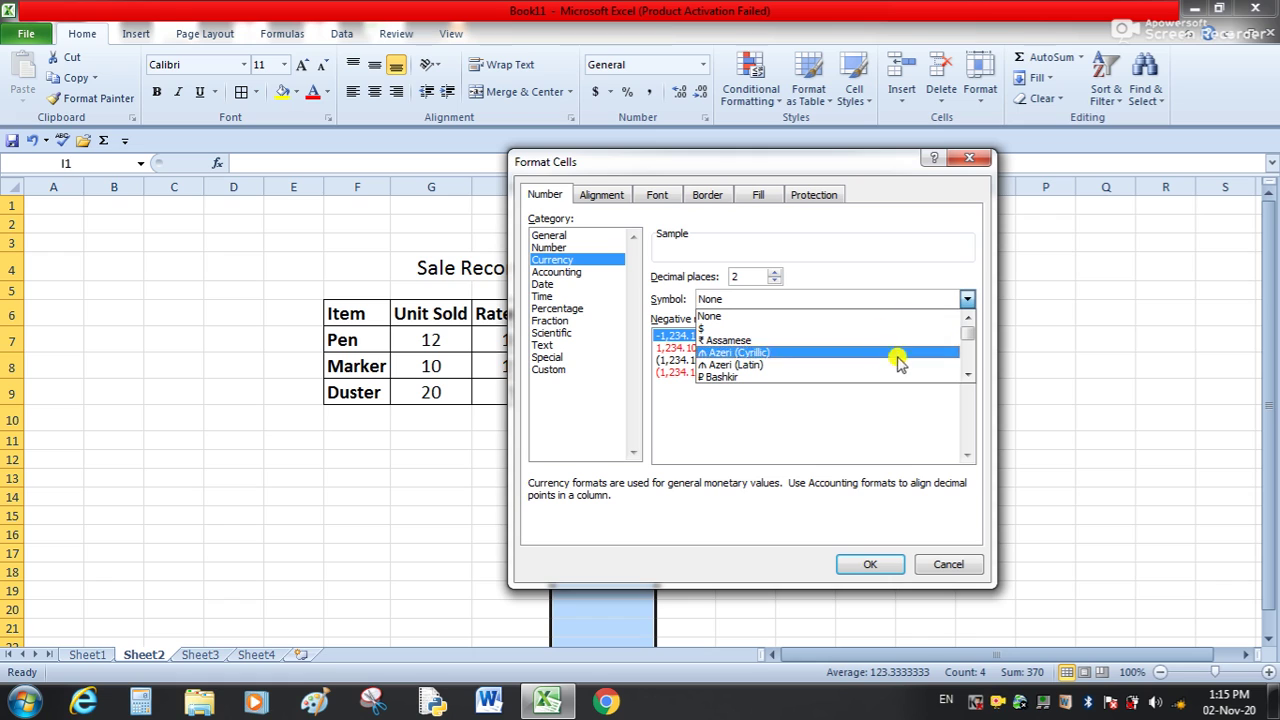
scroll(969, 377, "down", 1)
left_click(968, 375)
scroll(966, 372, "down", 1)
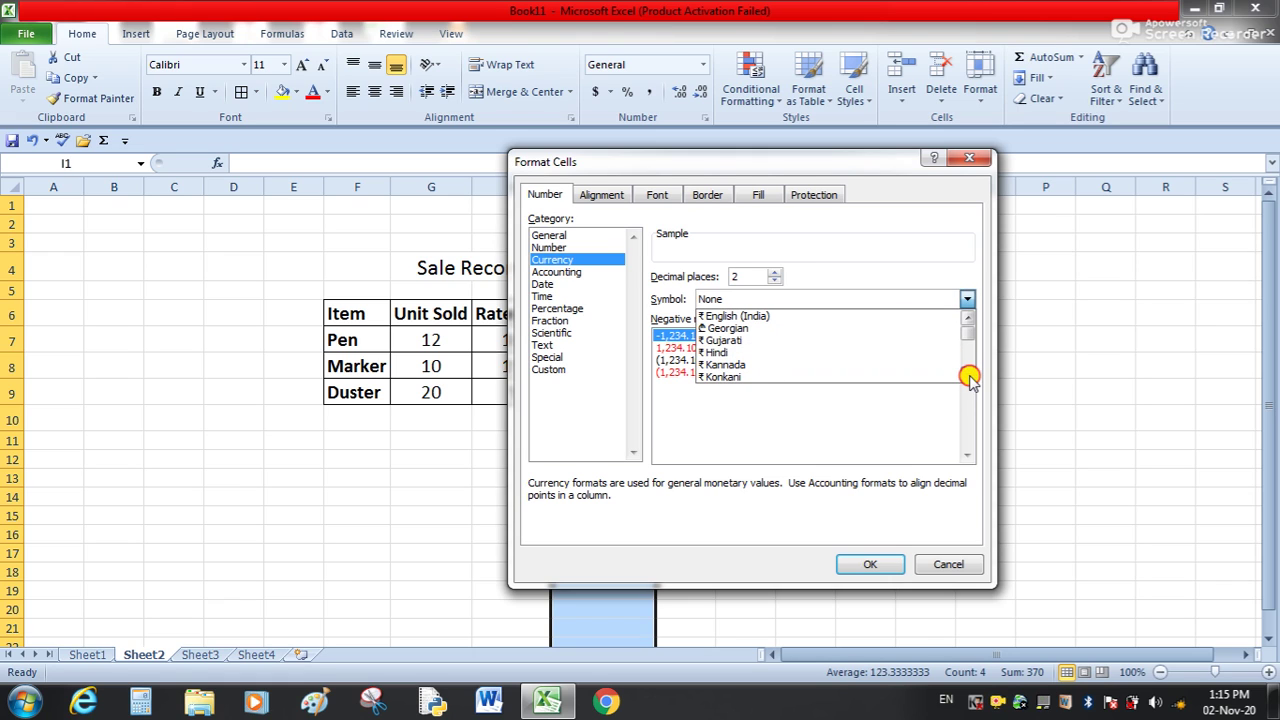
left_click(729, 354)
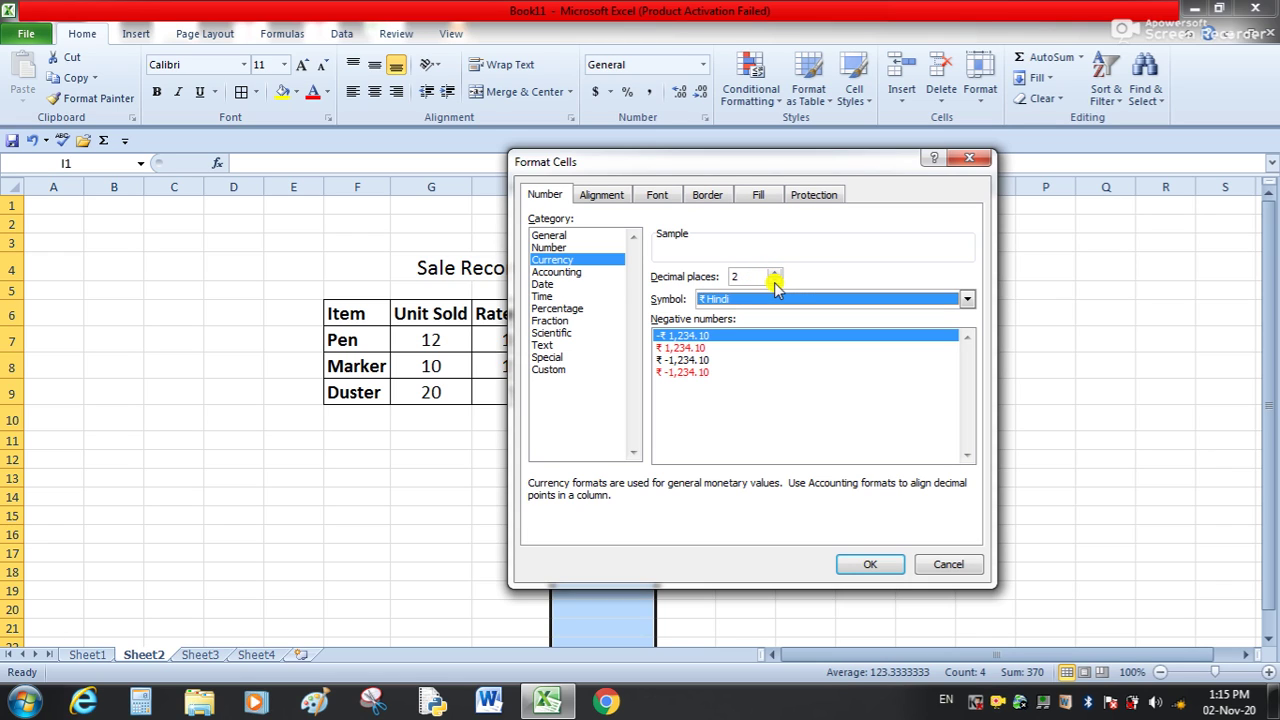
Set the decimal places to 0 and apply the Currency format to the Amount column
left_click_drag(754, 160, 1048, 83)
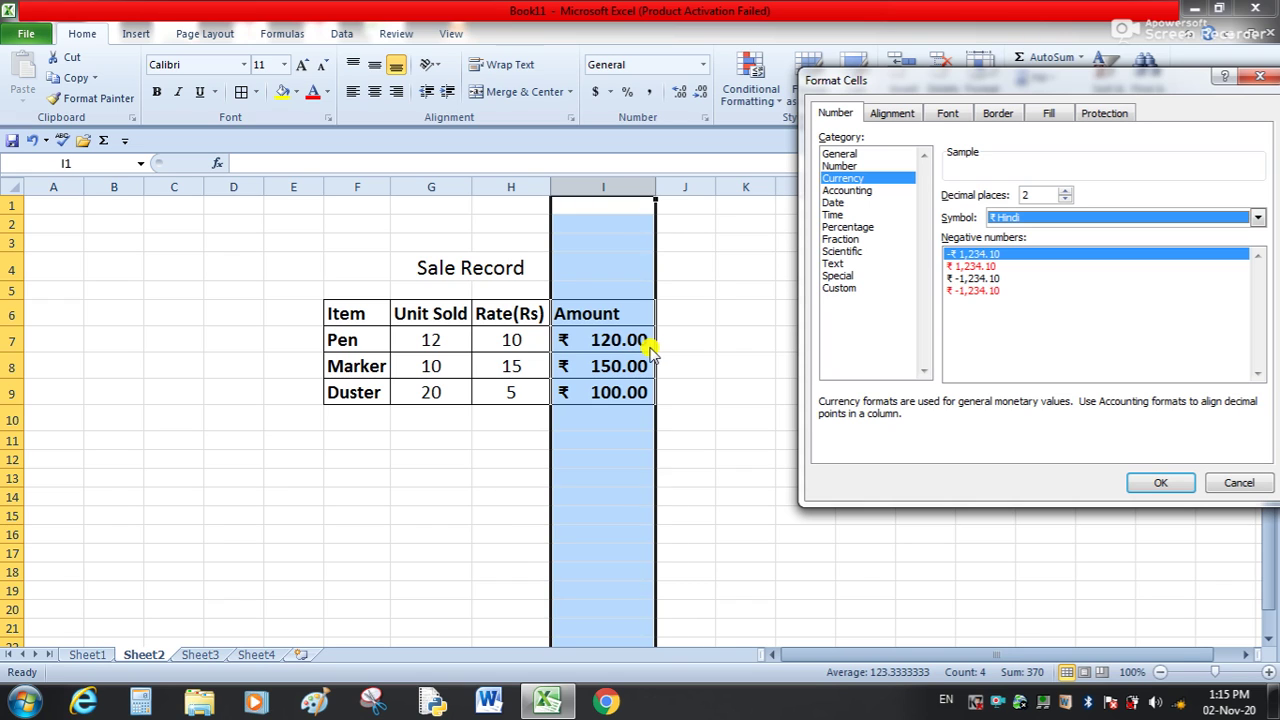
left_click(1066, 200)
left_click(1066, 200)
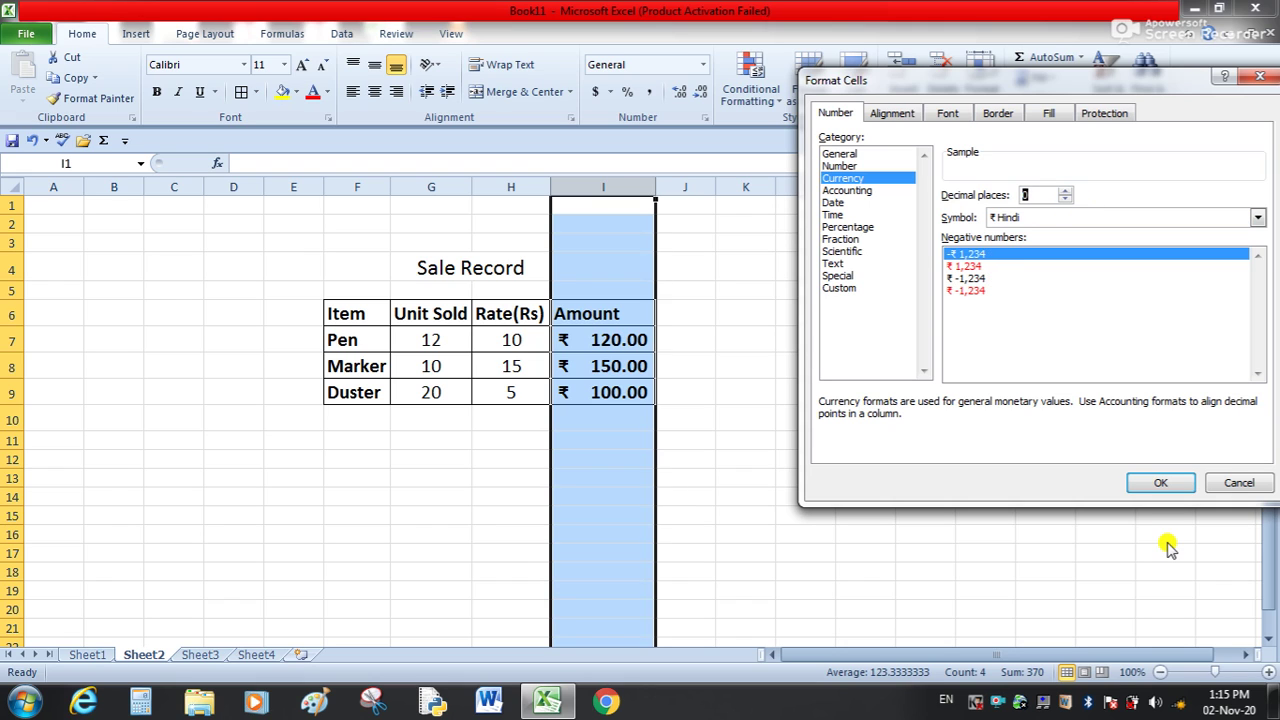
left_click(1160, 484)
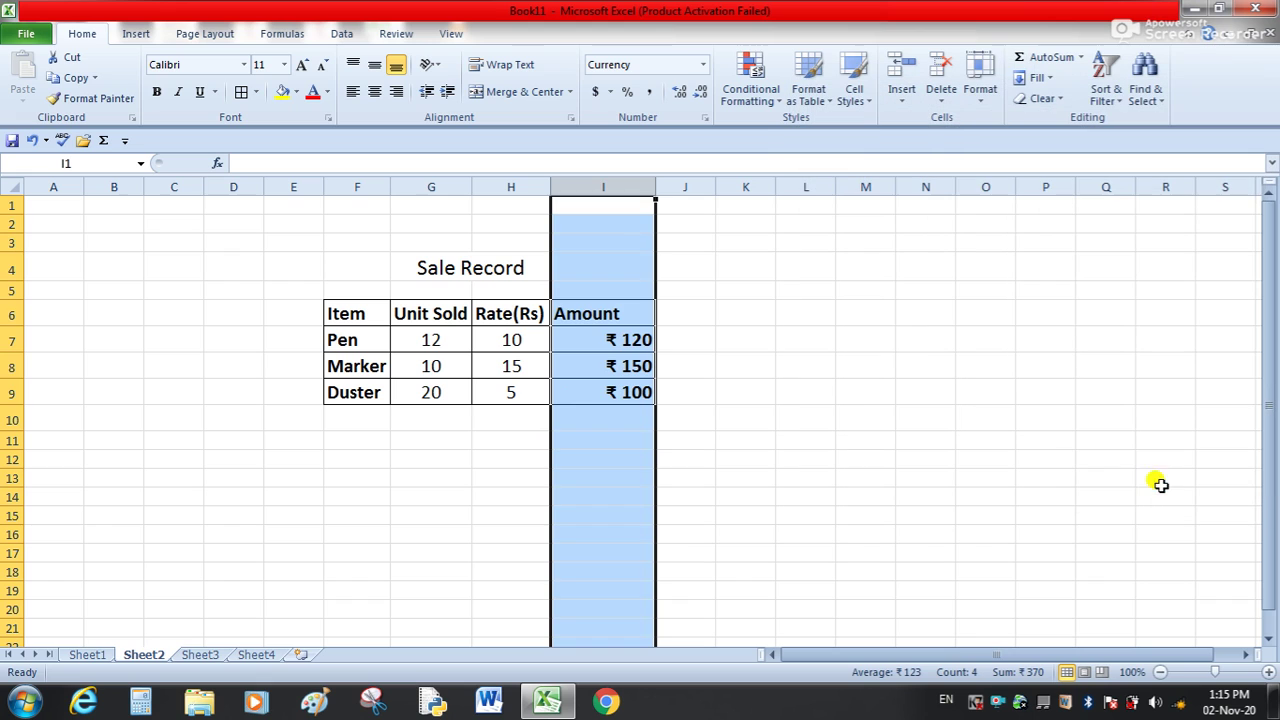
left_click(829, 368)
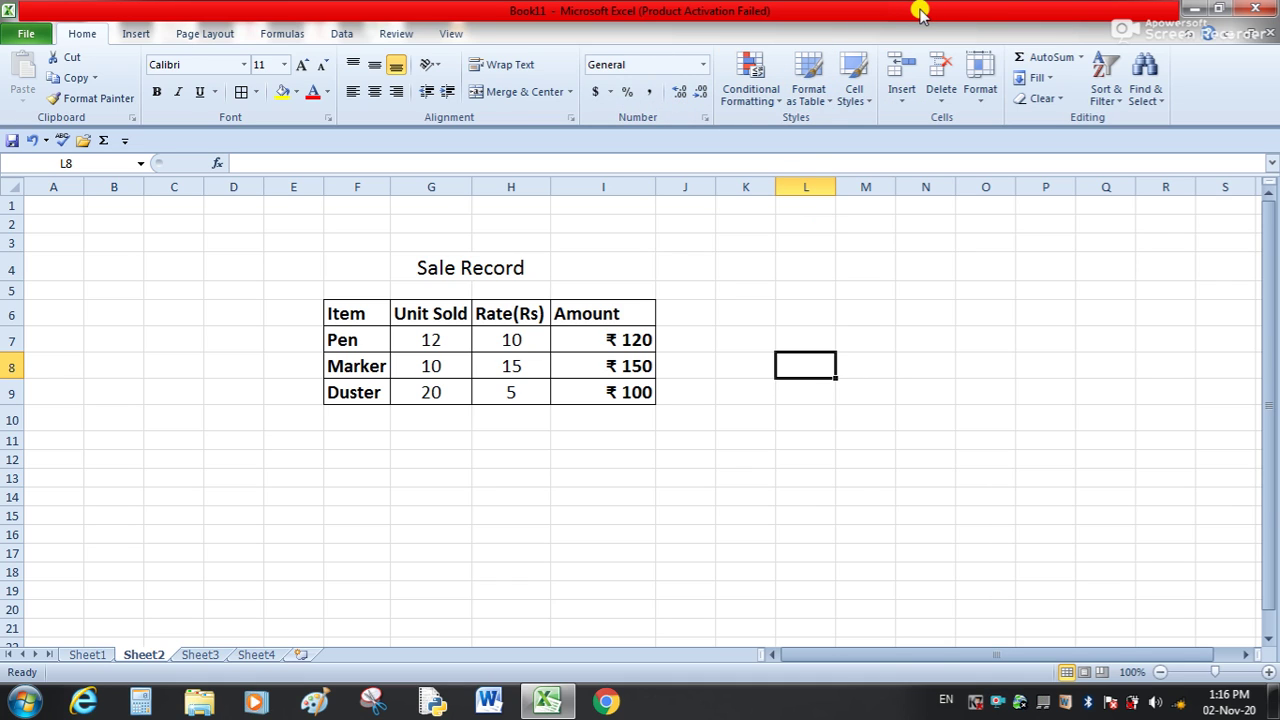
Open the ribbon customization options and look over the Popular Commands list
right_click(958, 38)
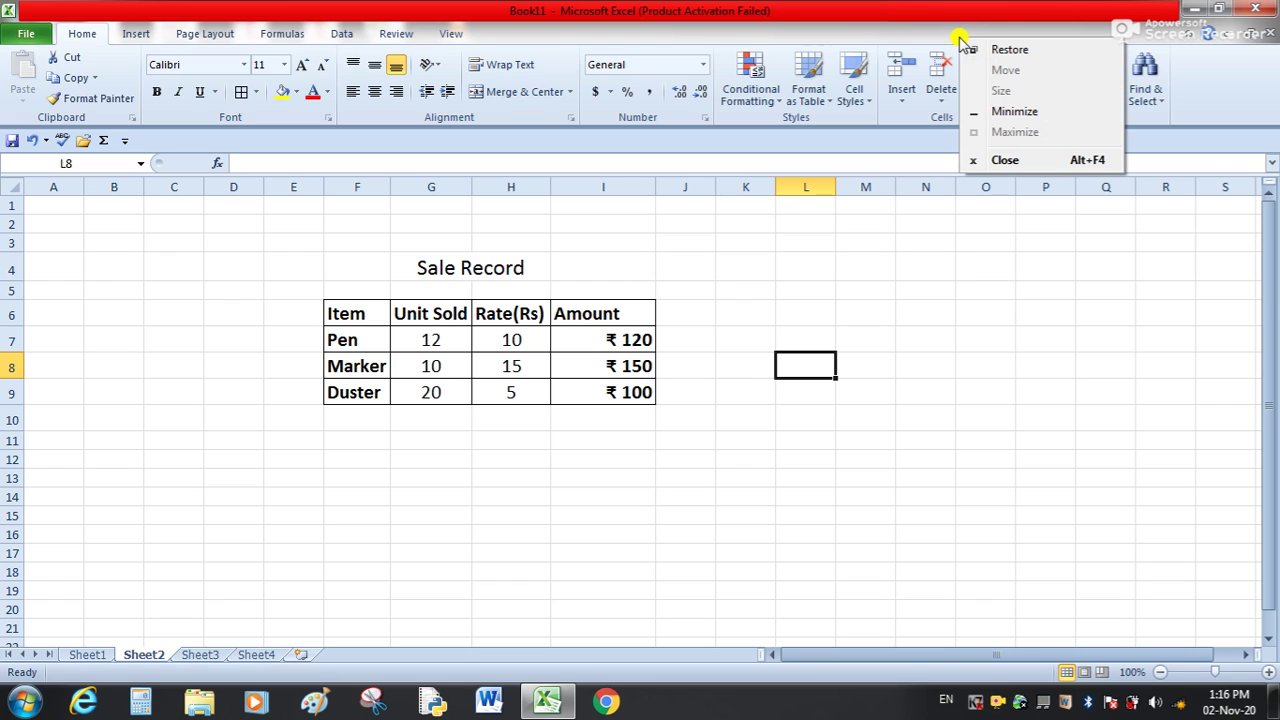
left_click(1204, 108)
right_click(1208, 107)
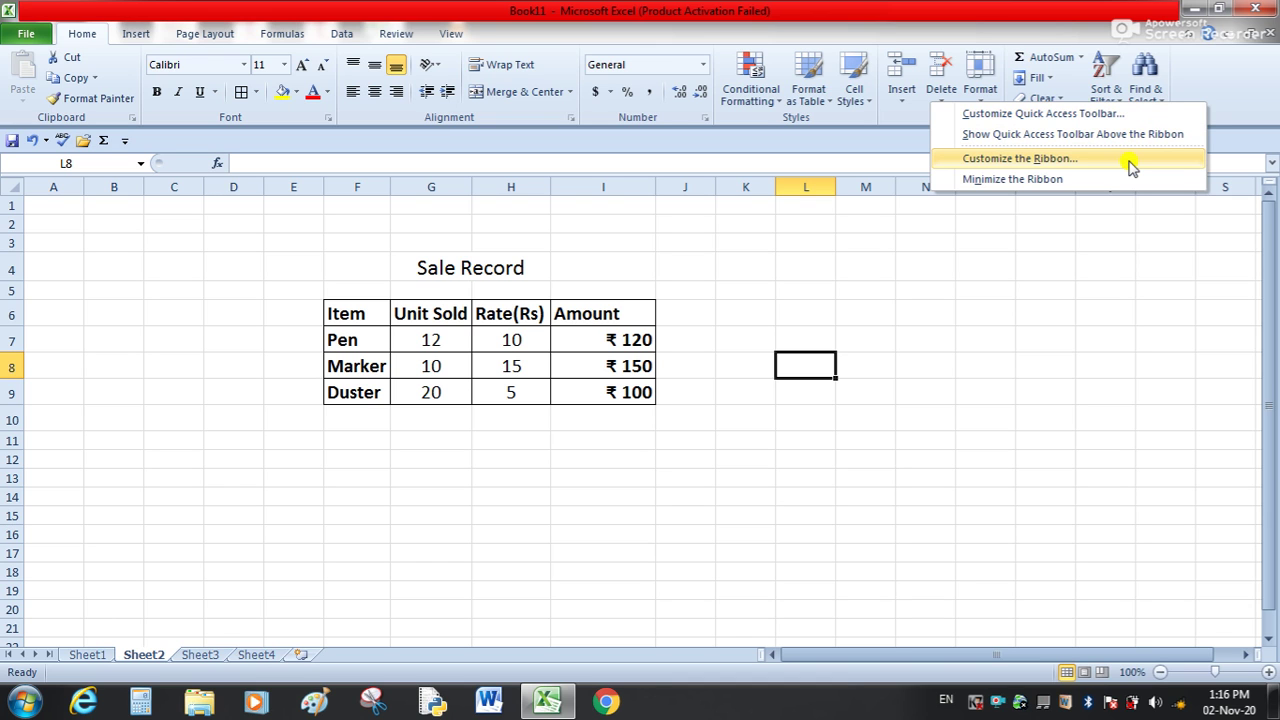
left_click(1130, 165)
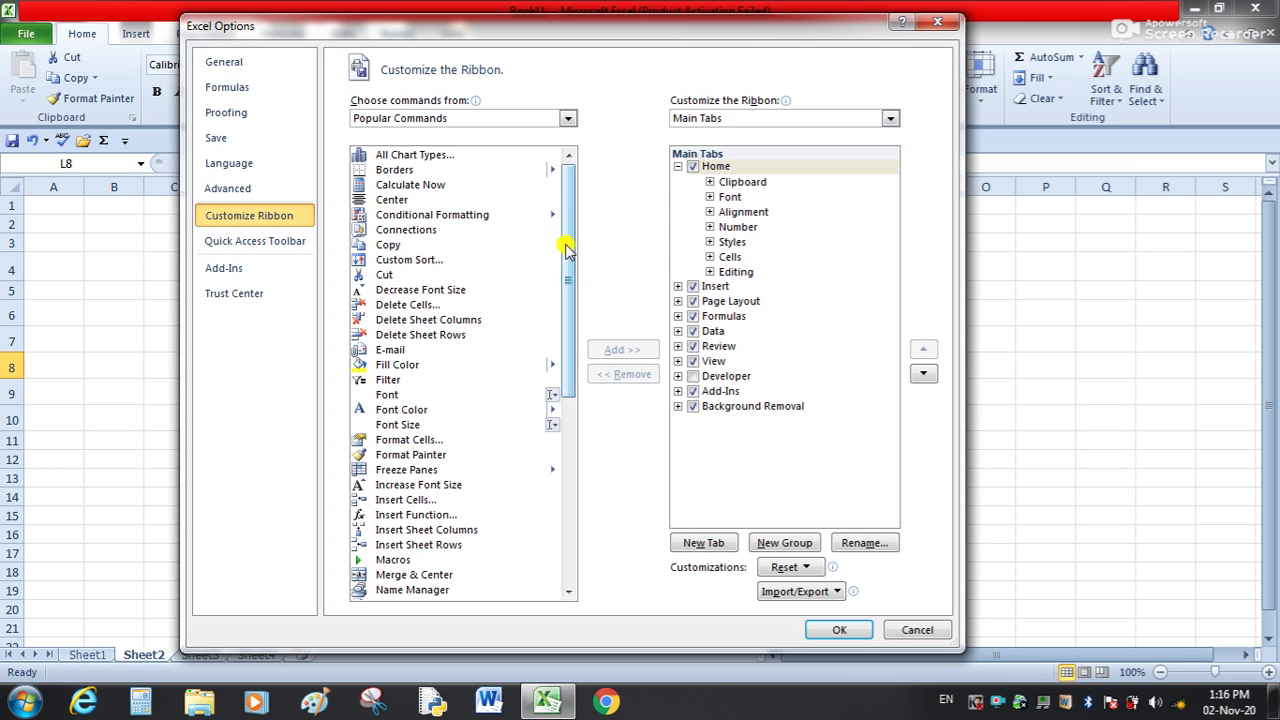
left_click_drag(568, 248, 557, 213)
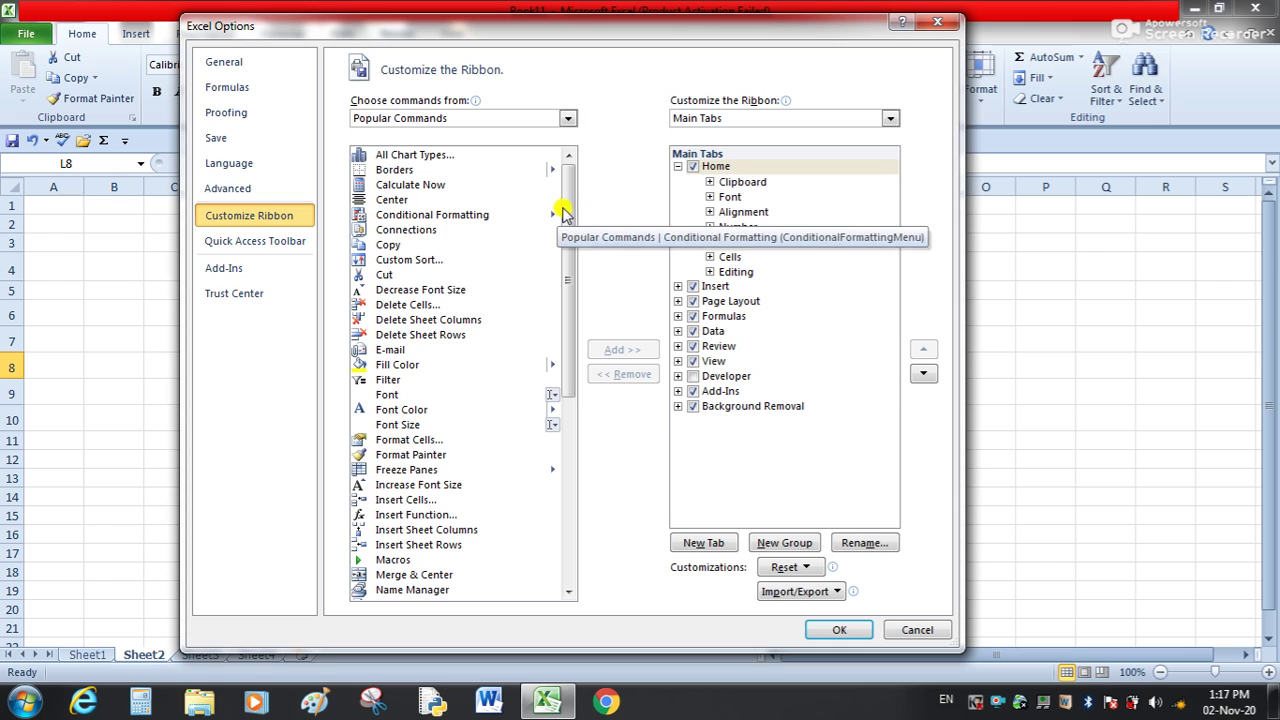
Examine the list of main tabs and the groups contained in the Home tab
left_click(678, 167)
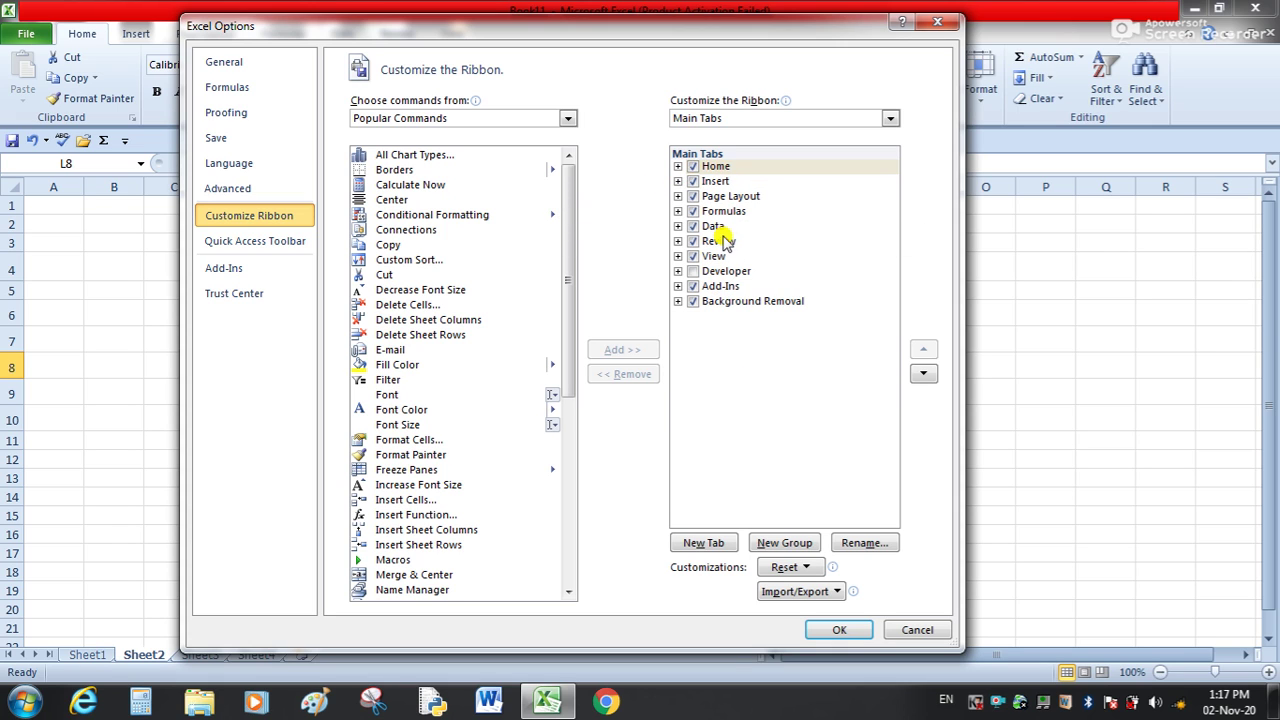
left_click_drag(679, 31, 693, 105)
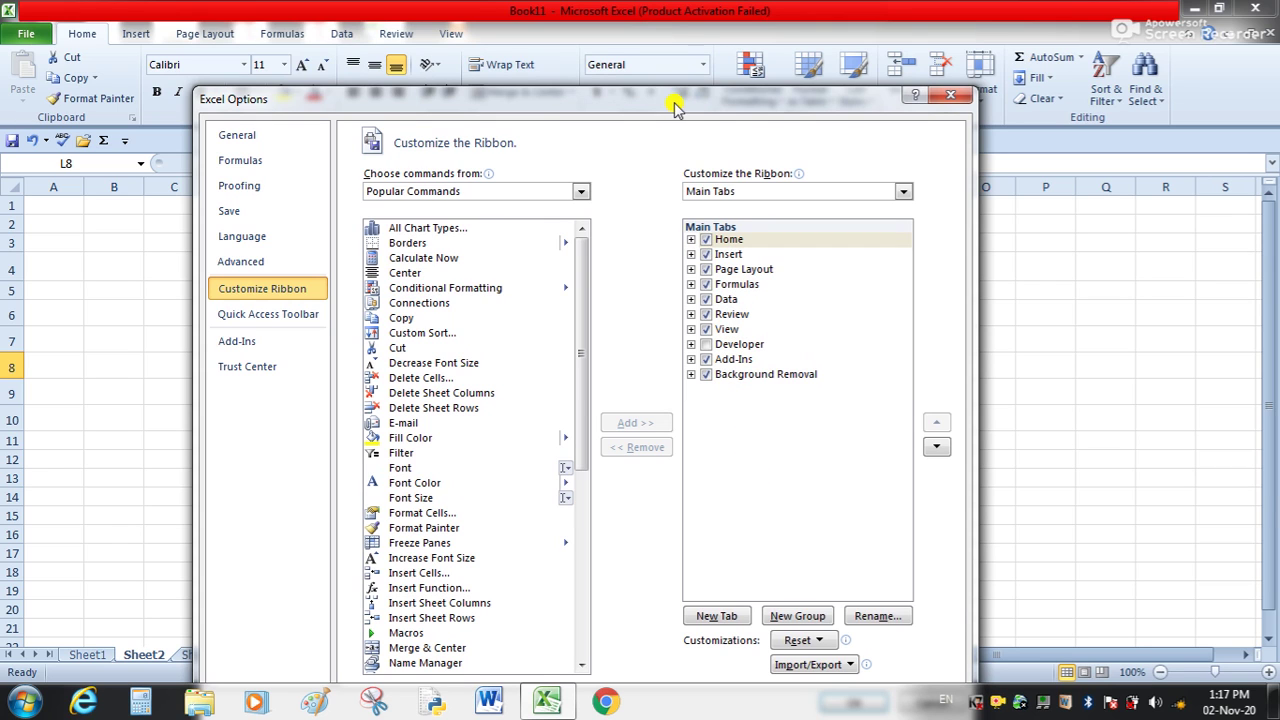
left_click_drag(674, 103, 664, 50)
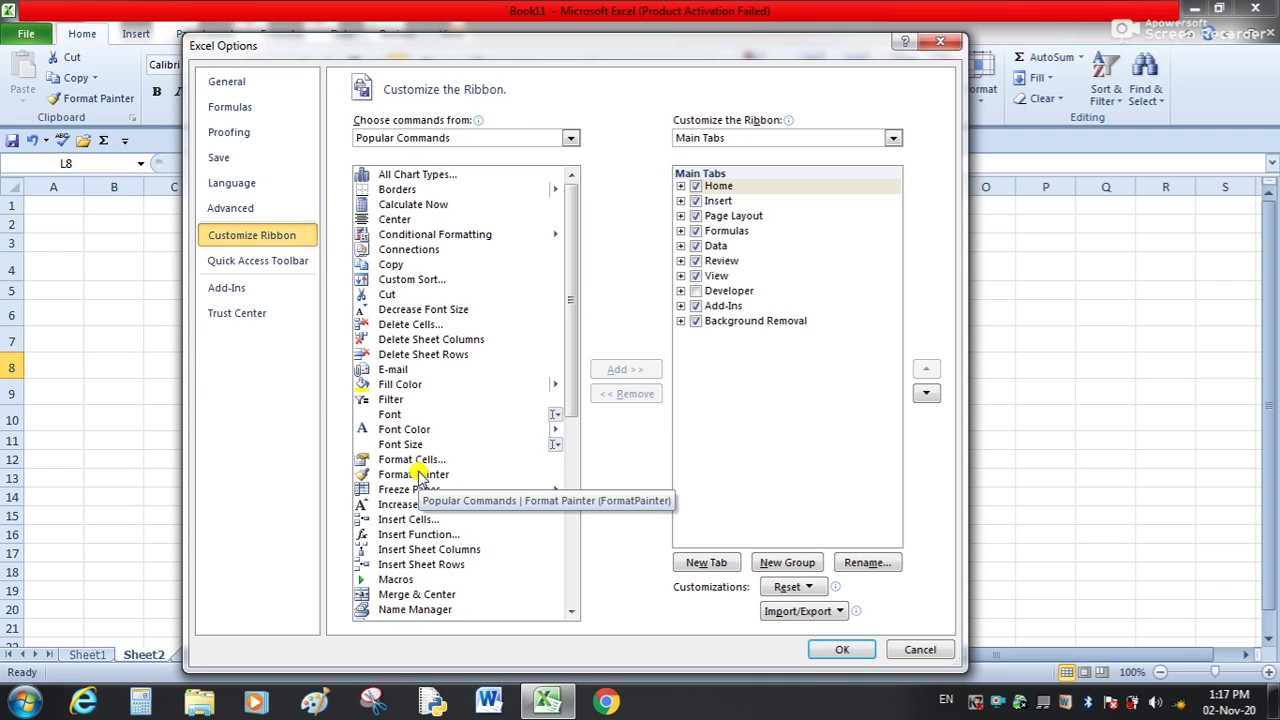
left_click(680, 186)
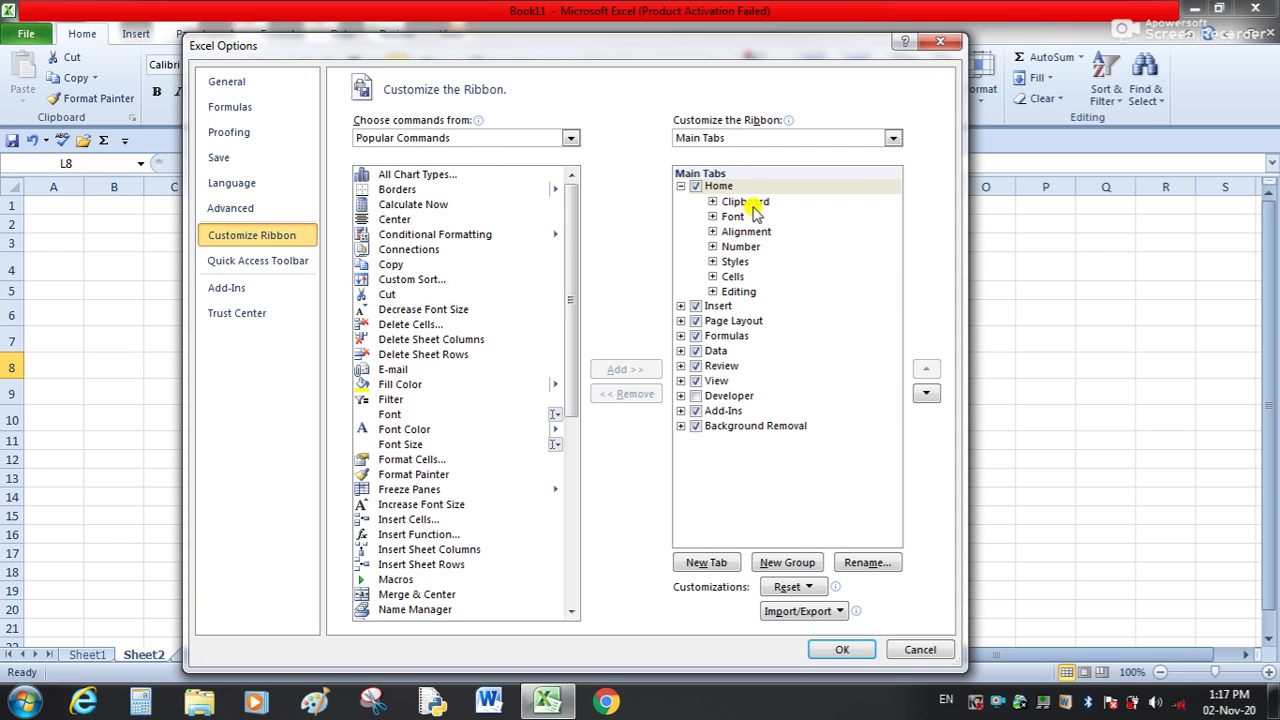
left_click(682, 187)
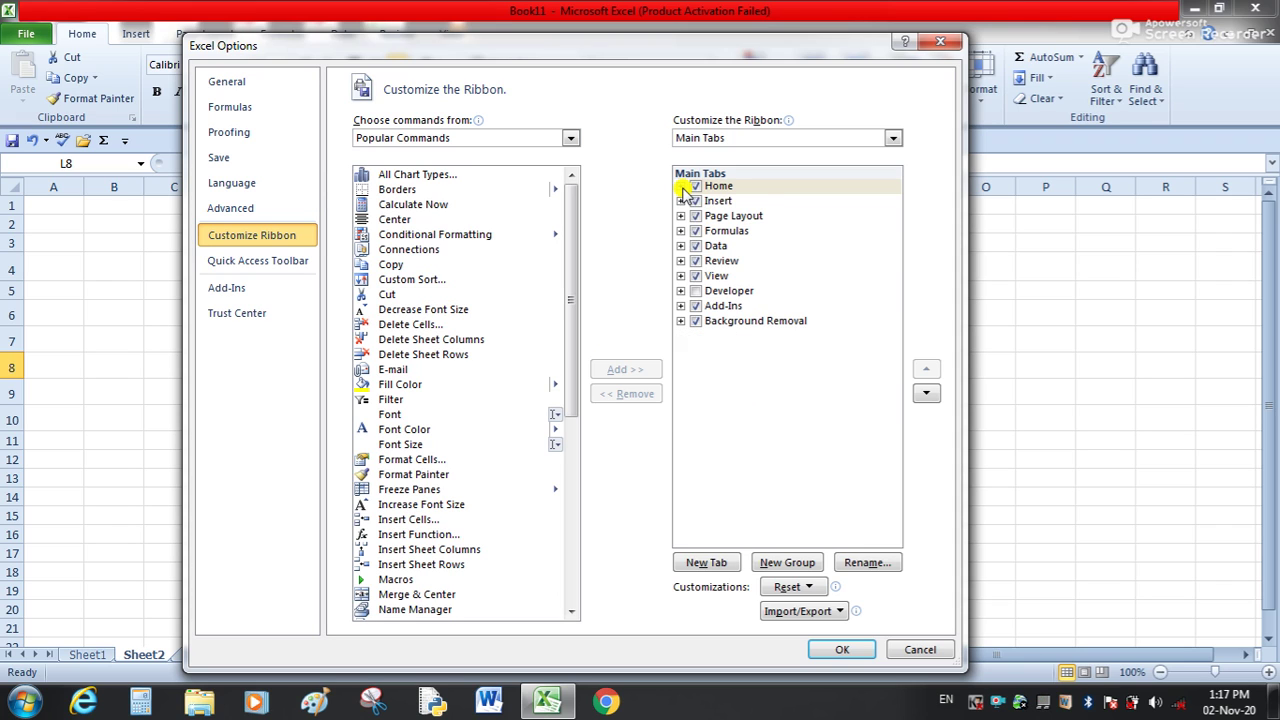
left_click(682, 187)
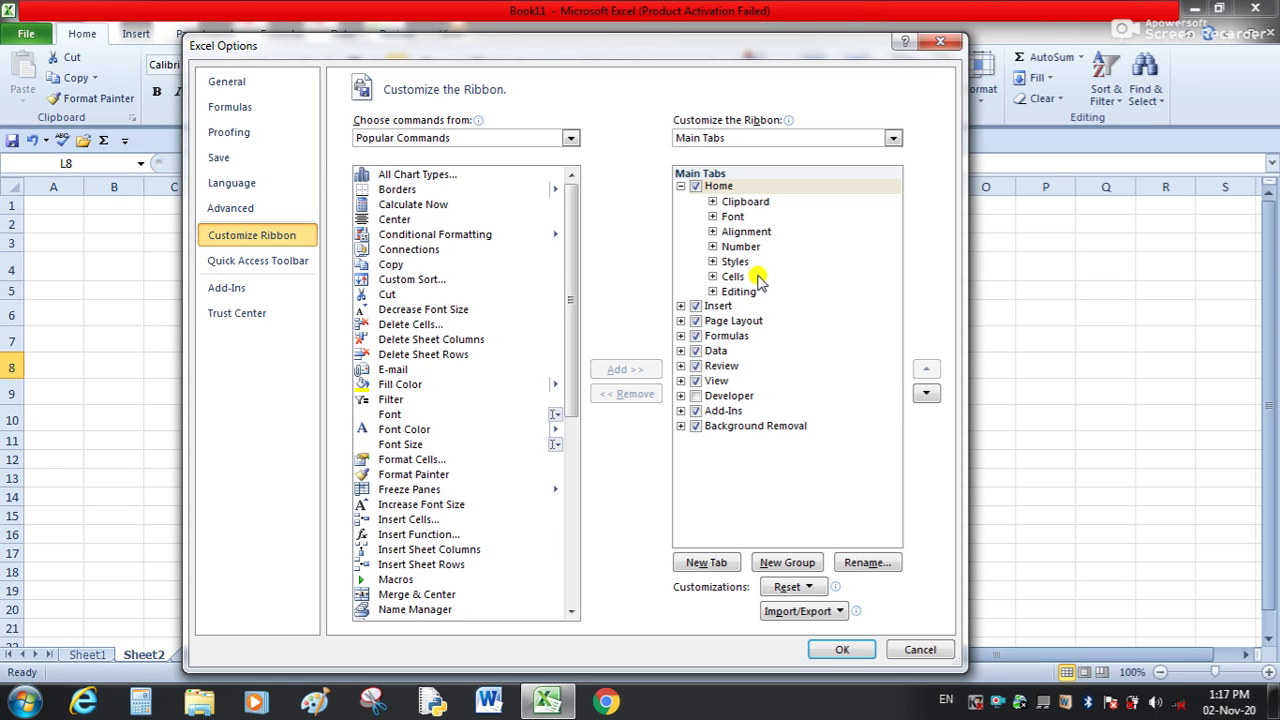
Expand the Home tab's Cells group, try to add the Font command to the Home tab, and close the ribbon options
left_click(713, 277)
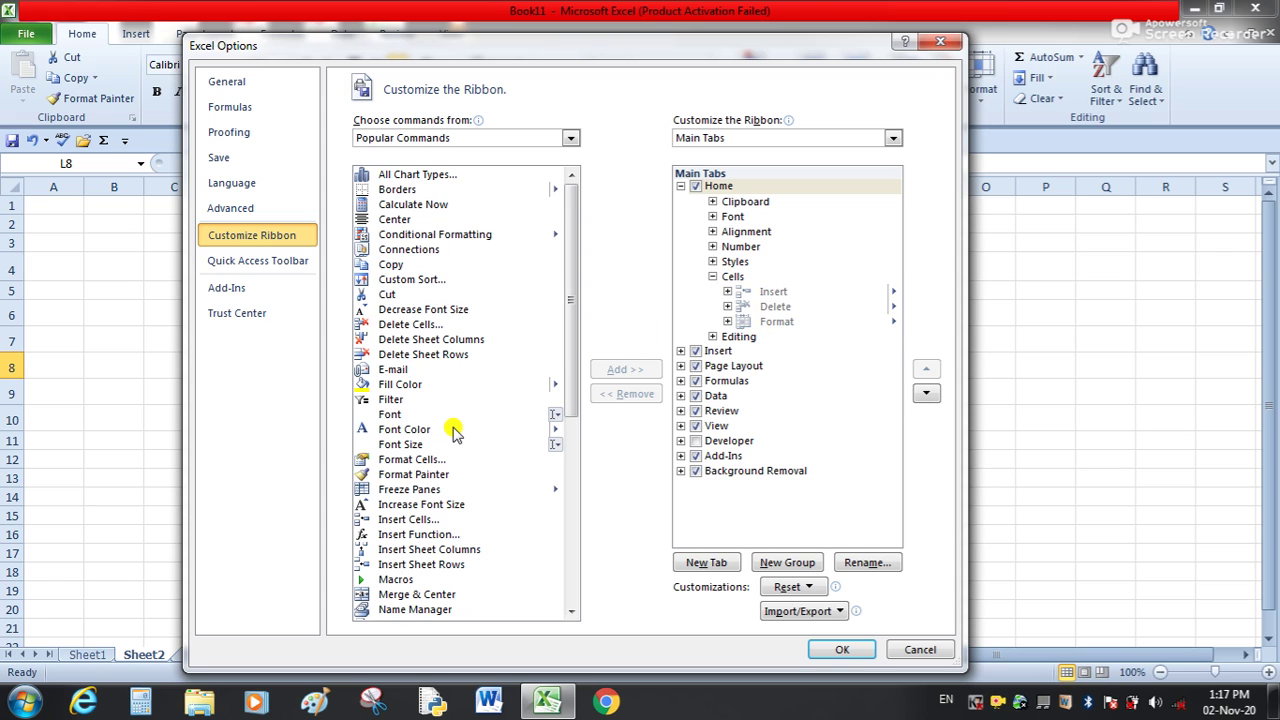
left_click(396, 416)
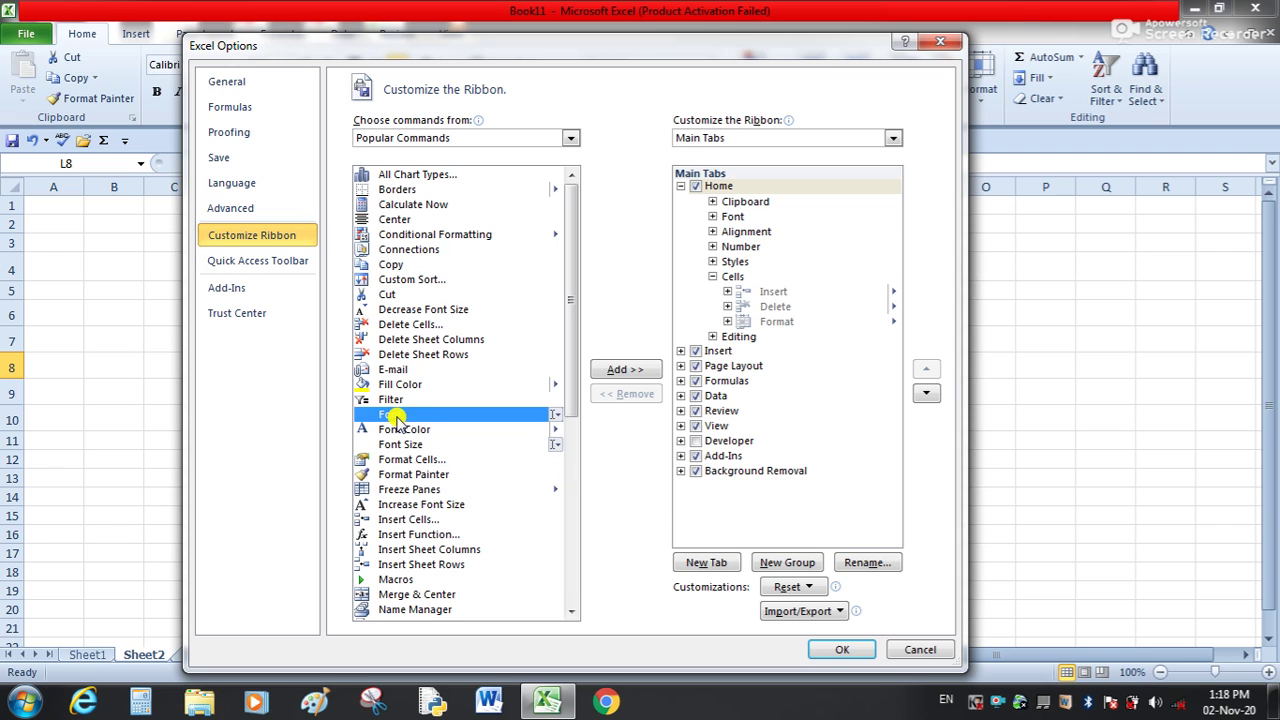
left_click(605, 370)
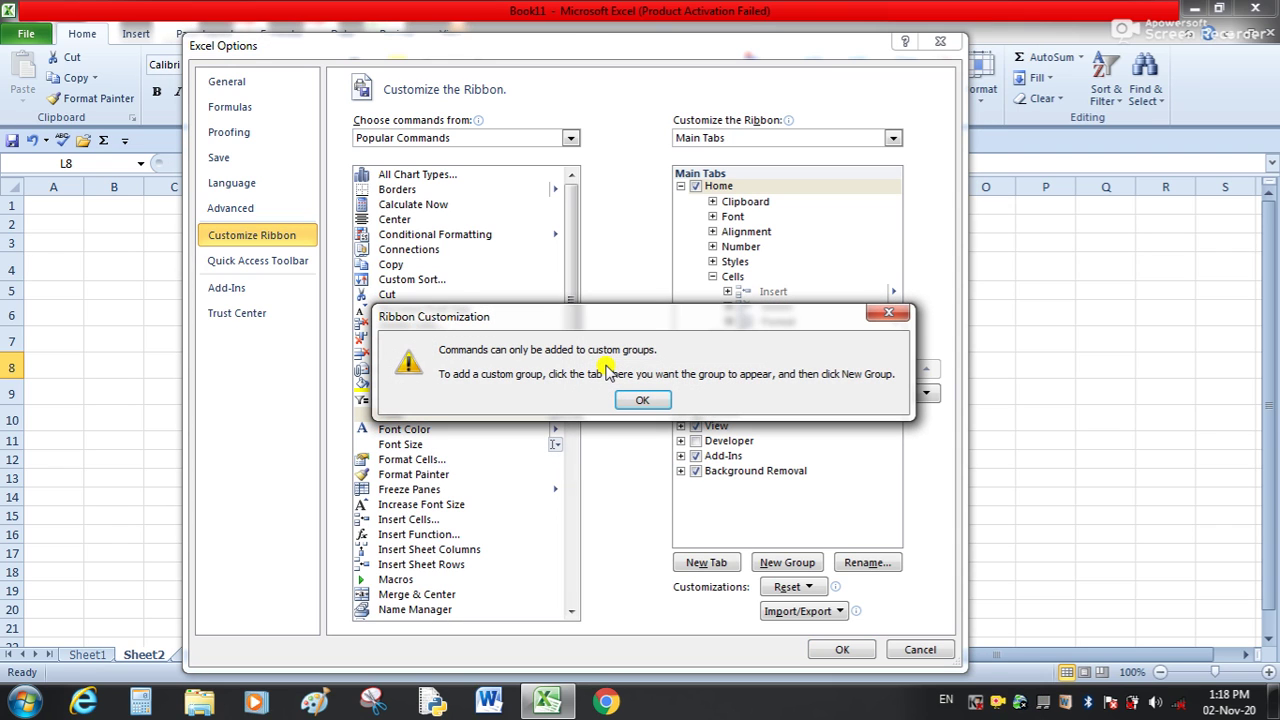
left_click_drag(603, 317, 647, 190)
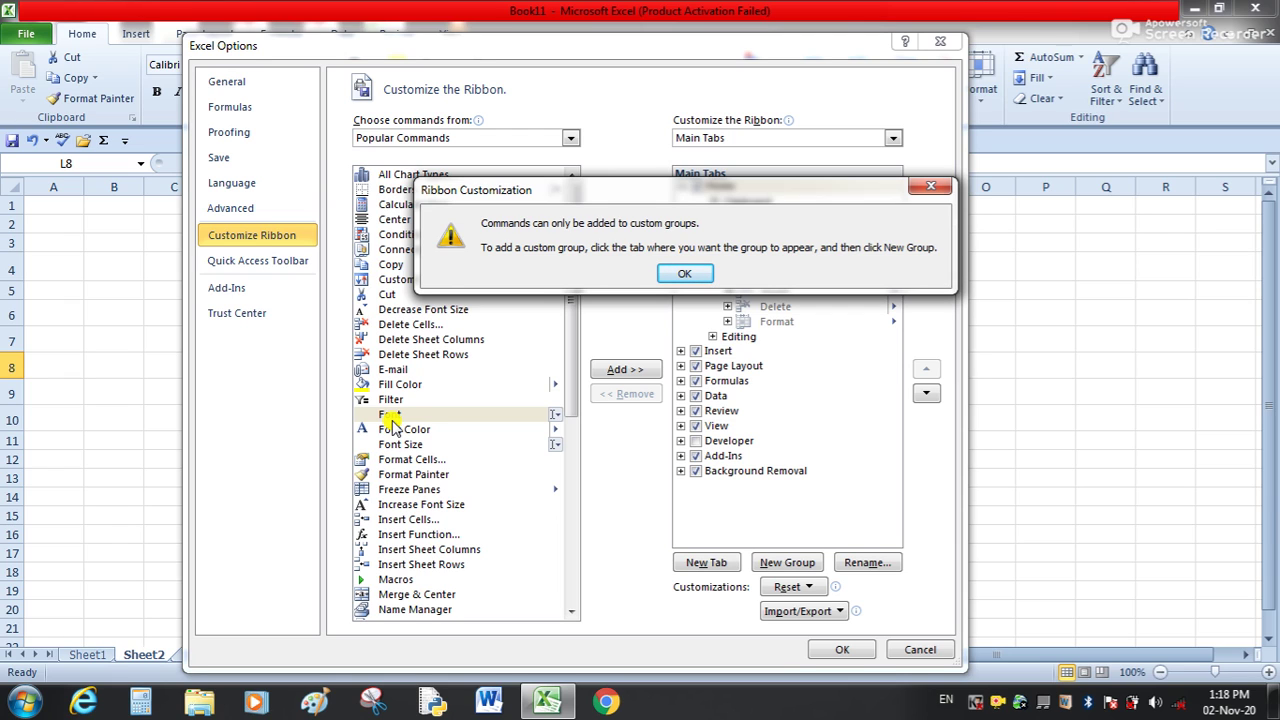
left_click(684, 274)
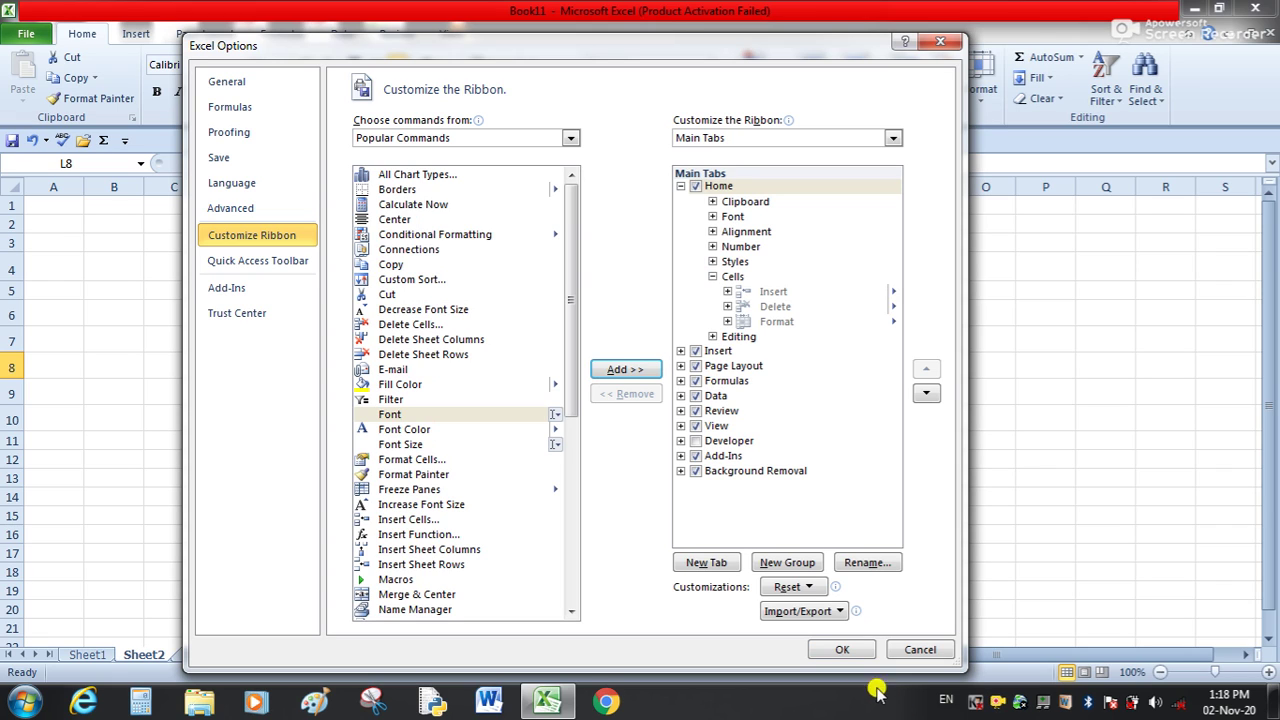
left_click(845, 650)
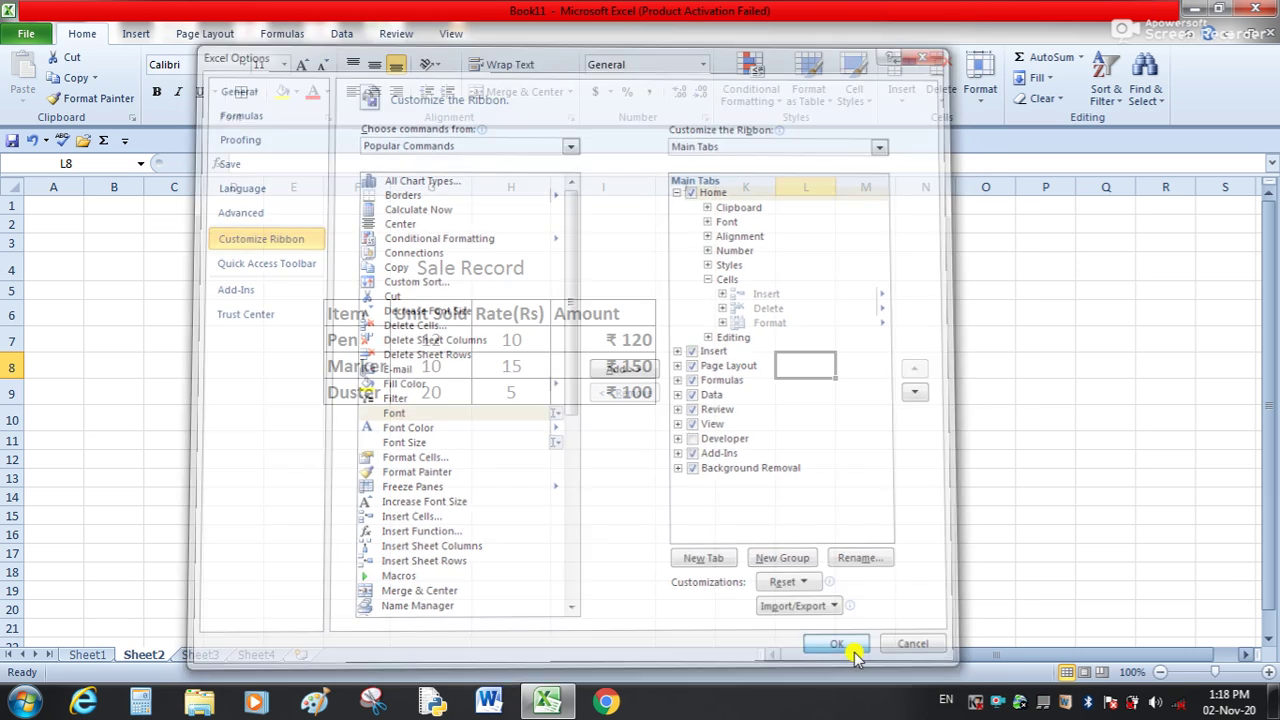
left_click(750, 490)
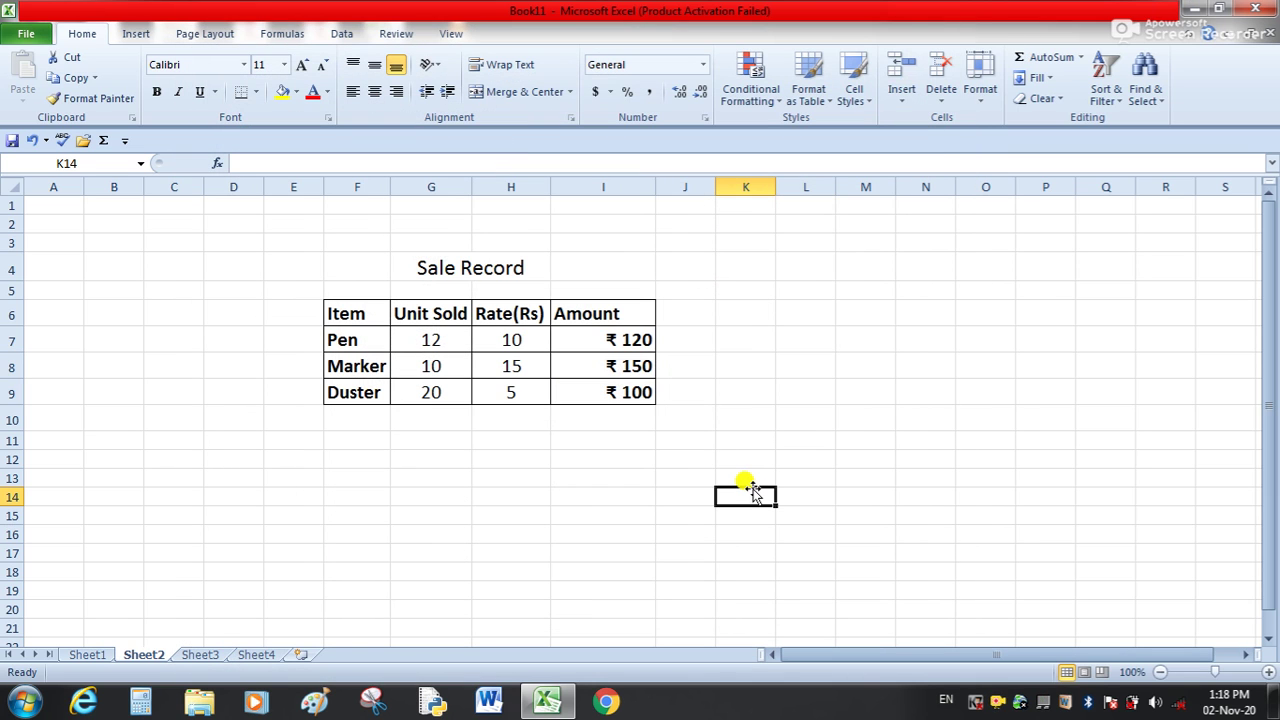